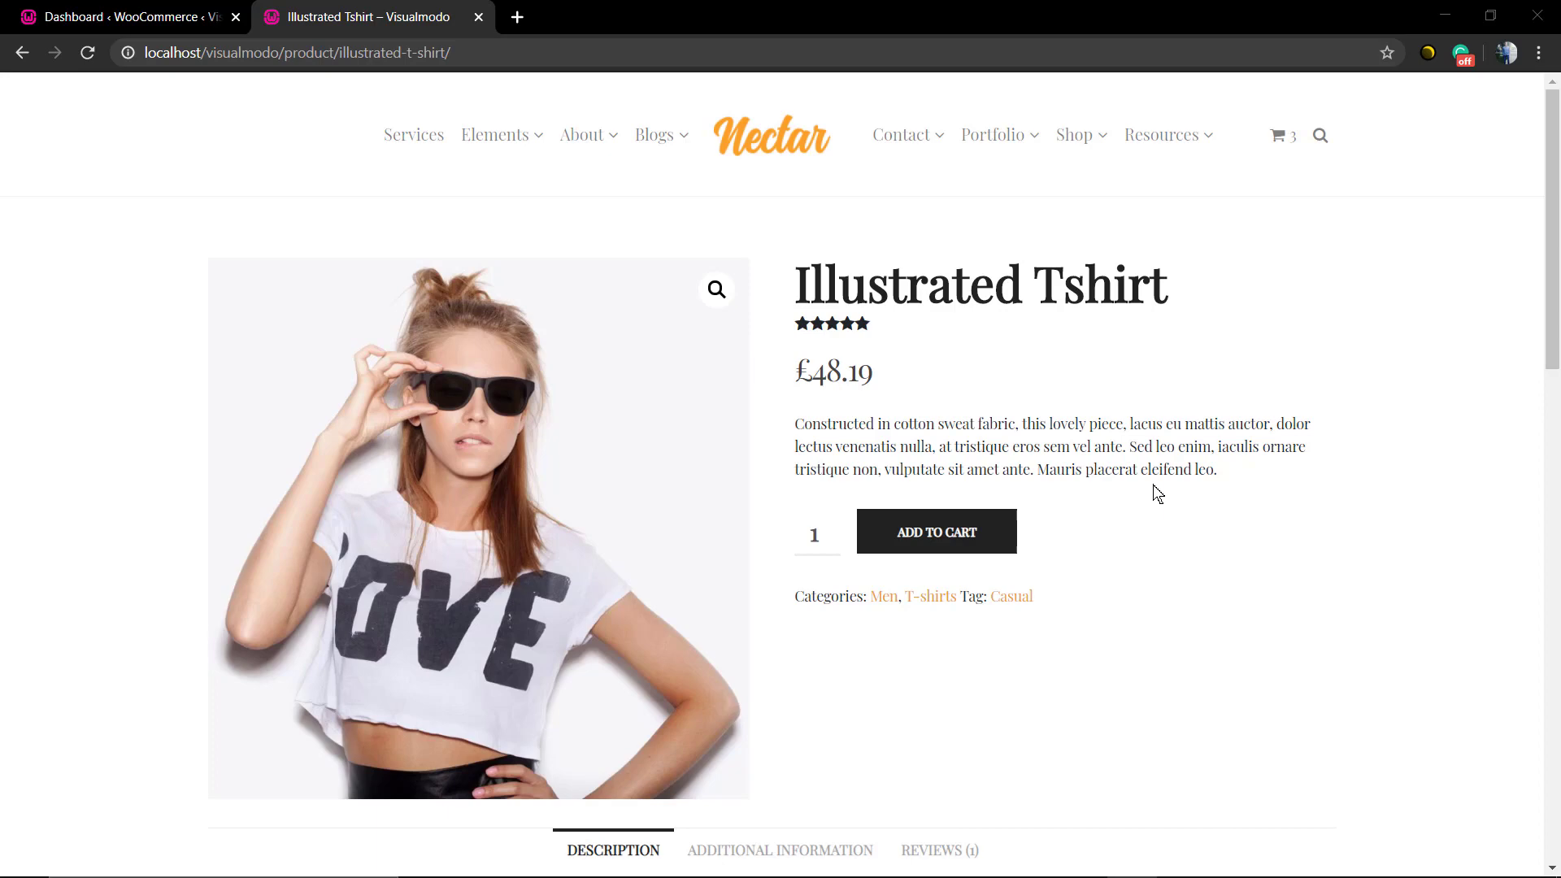
Step: Add the Illustrated Tshirt to the cart, bringing the cart count to 4
click(986, 534)
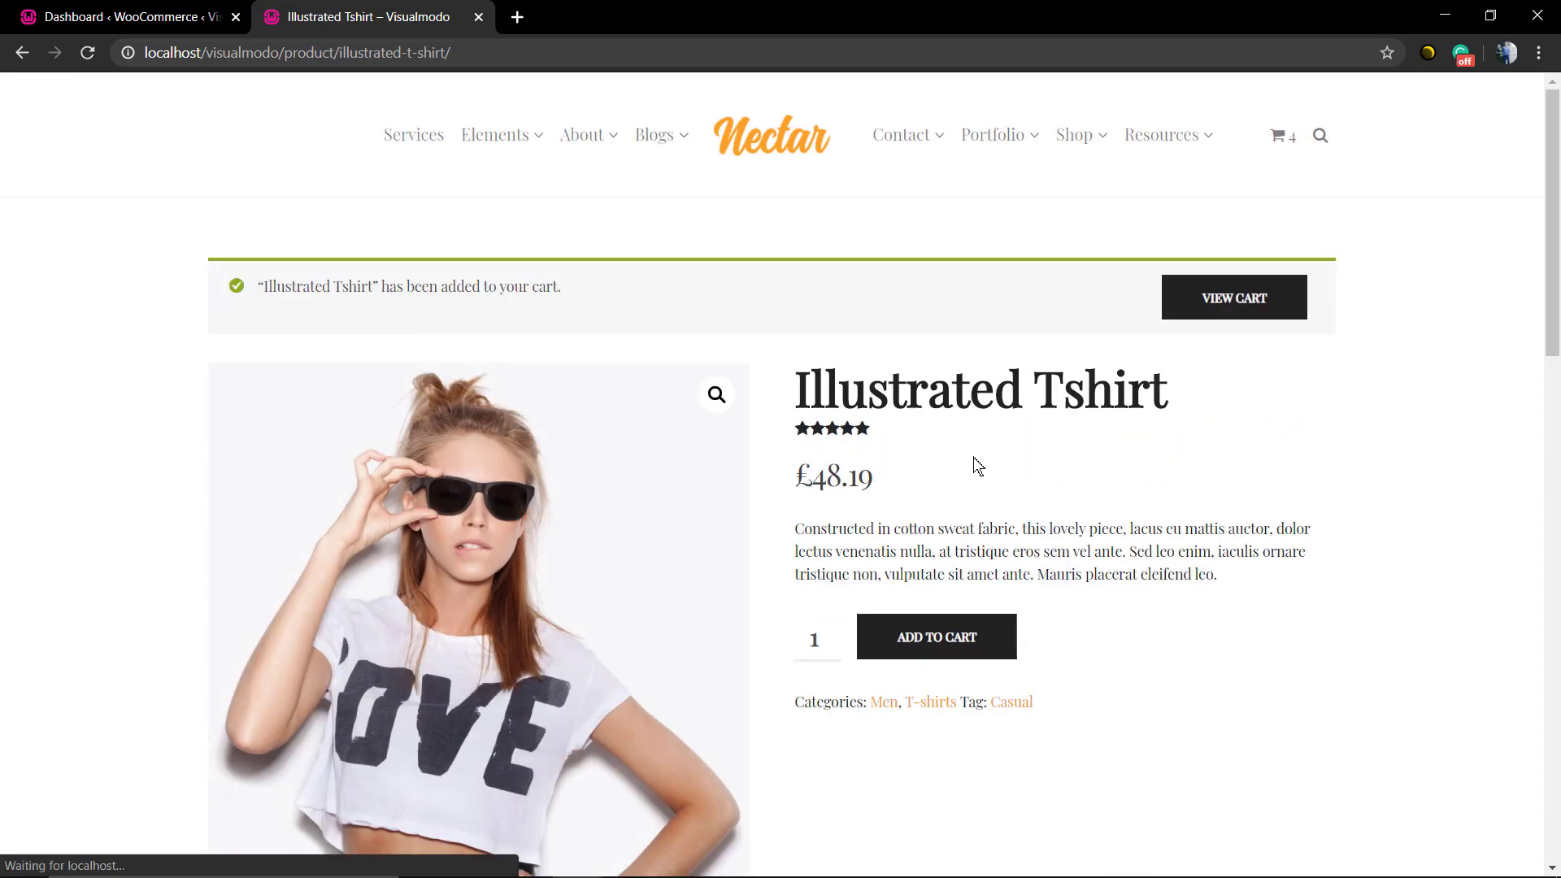
Step: Open the cart listing the tuxedos, denim shirt and tshirt, totalling £1,932.96
click(1265, 299)
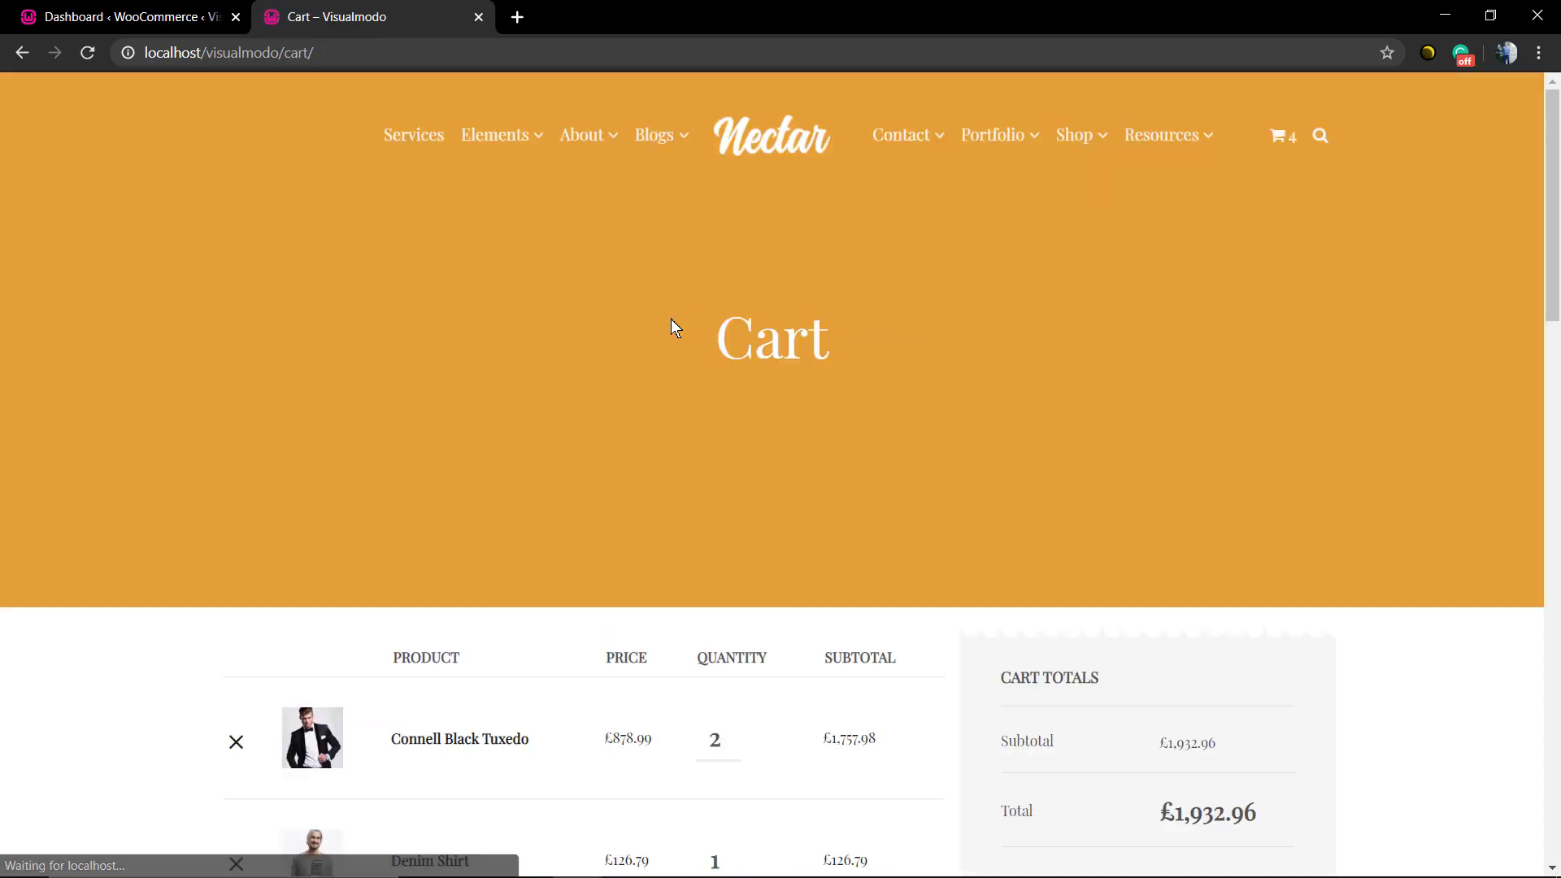
scroll(620, 339, down, 4)
scroll(619, 348, down, 4)
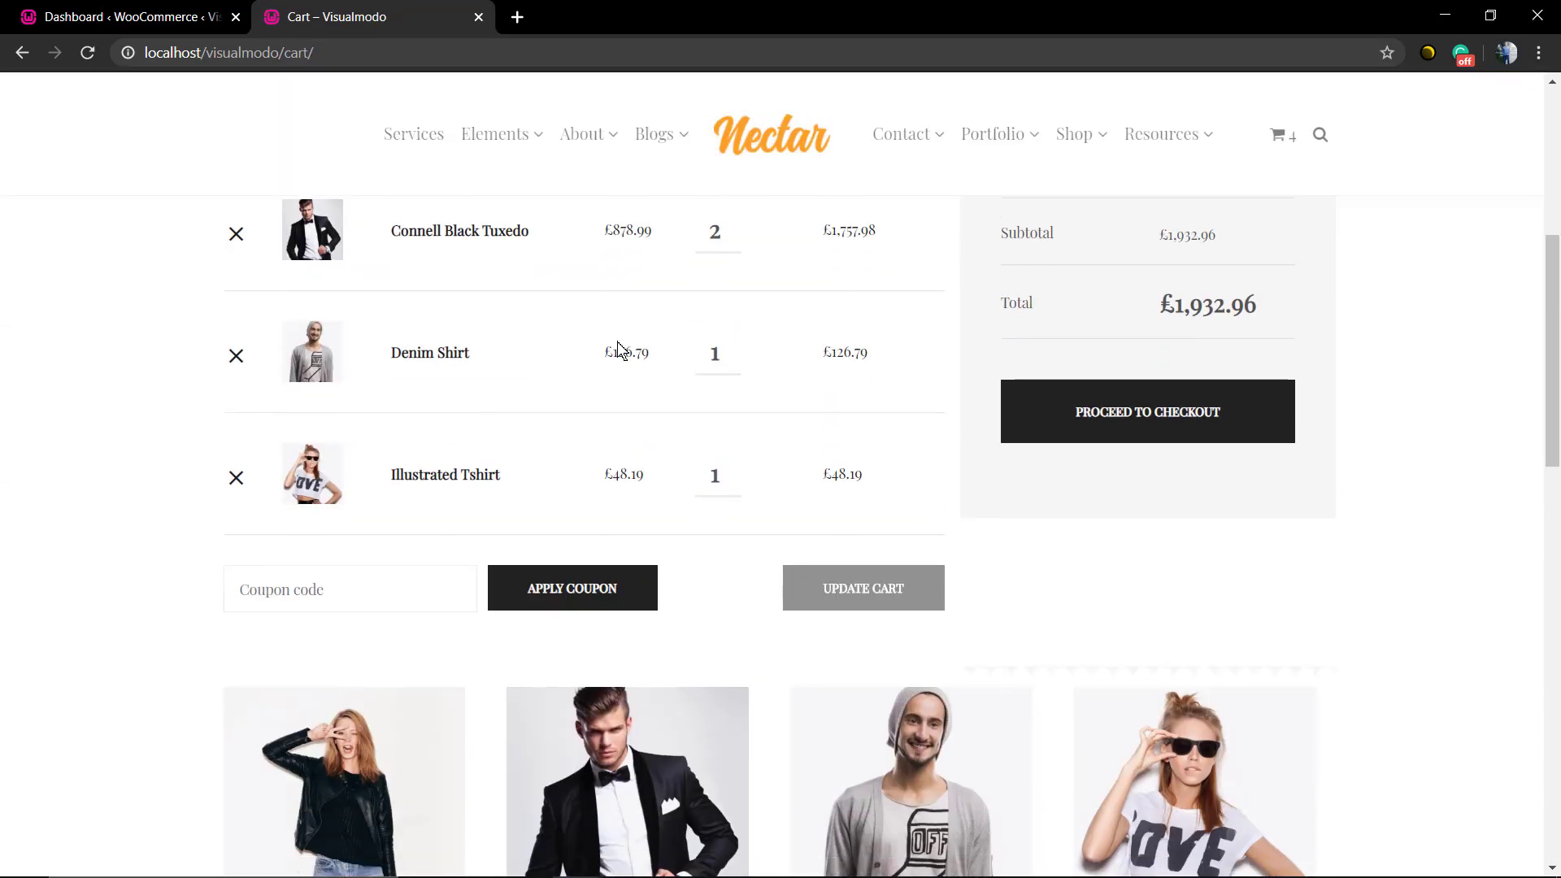
Step: Focus the coupon field, dismiss its suggested codes without applying any, and return to the top
click(306, 429)
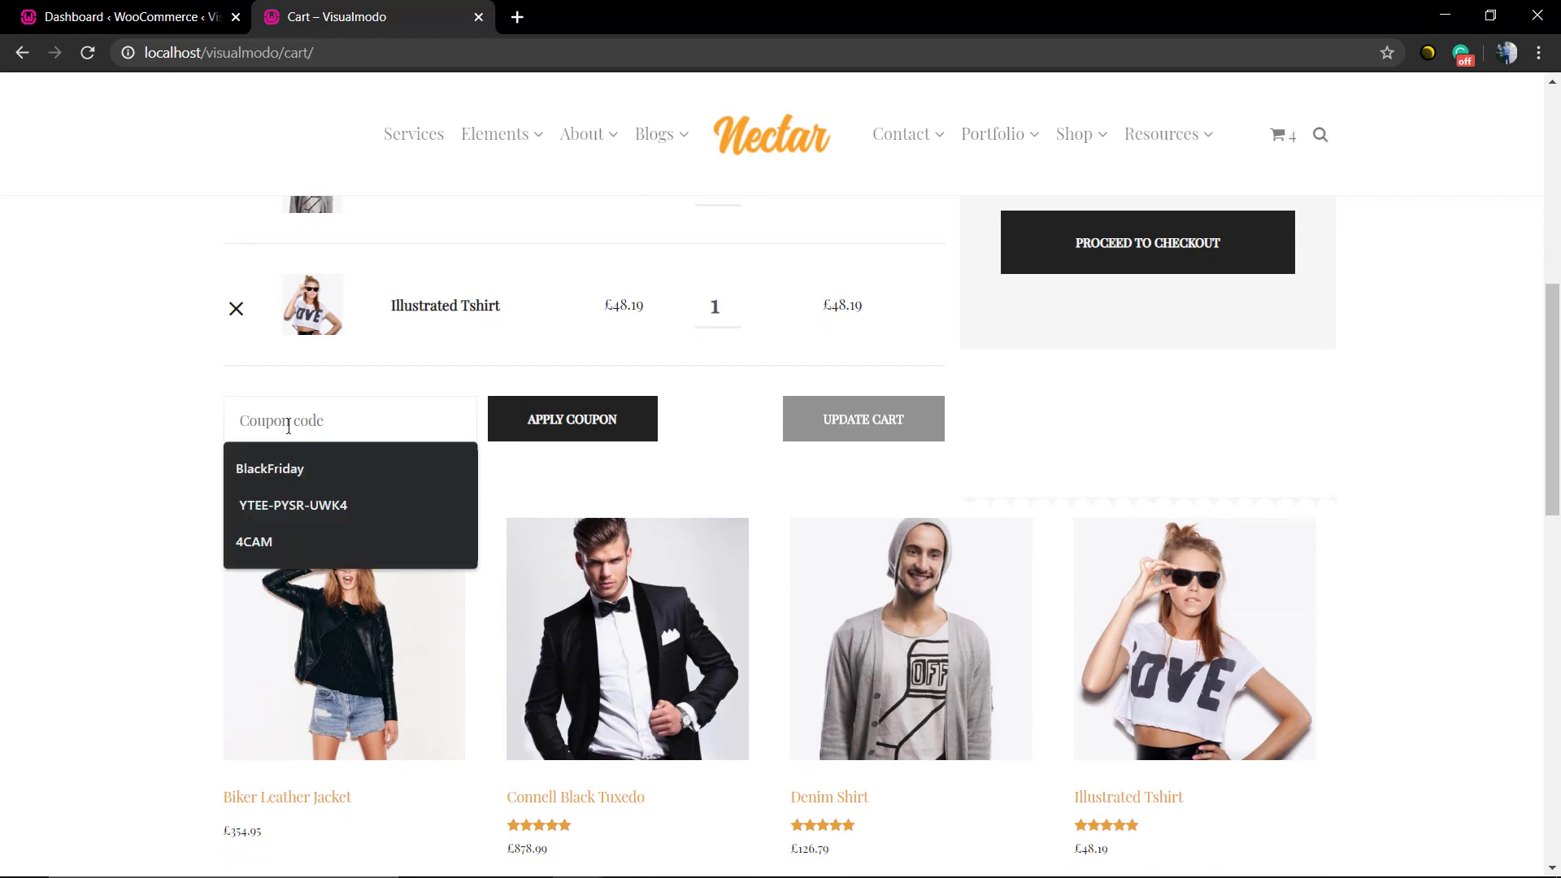
click(171, 447)
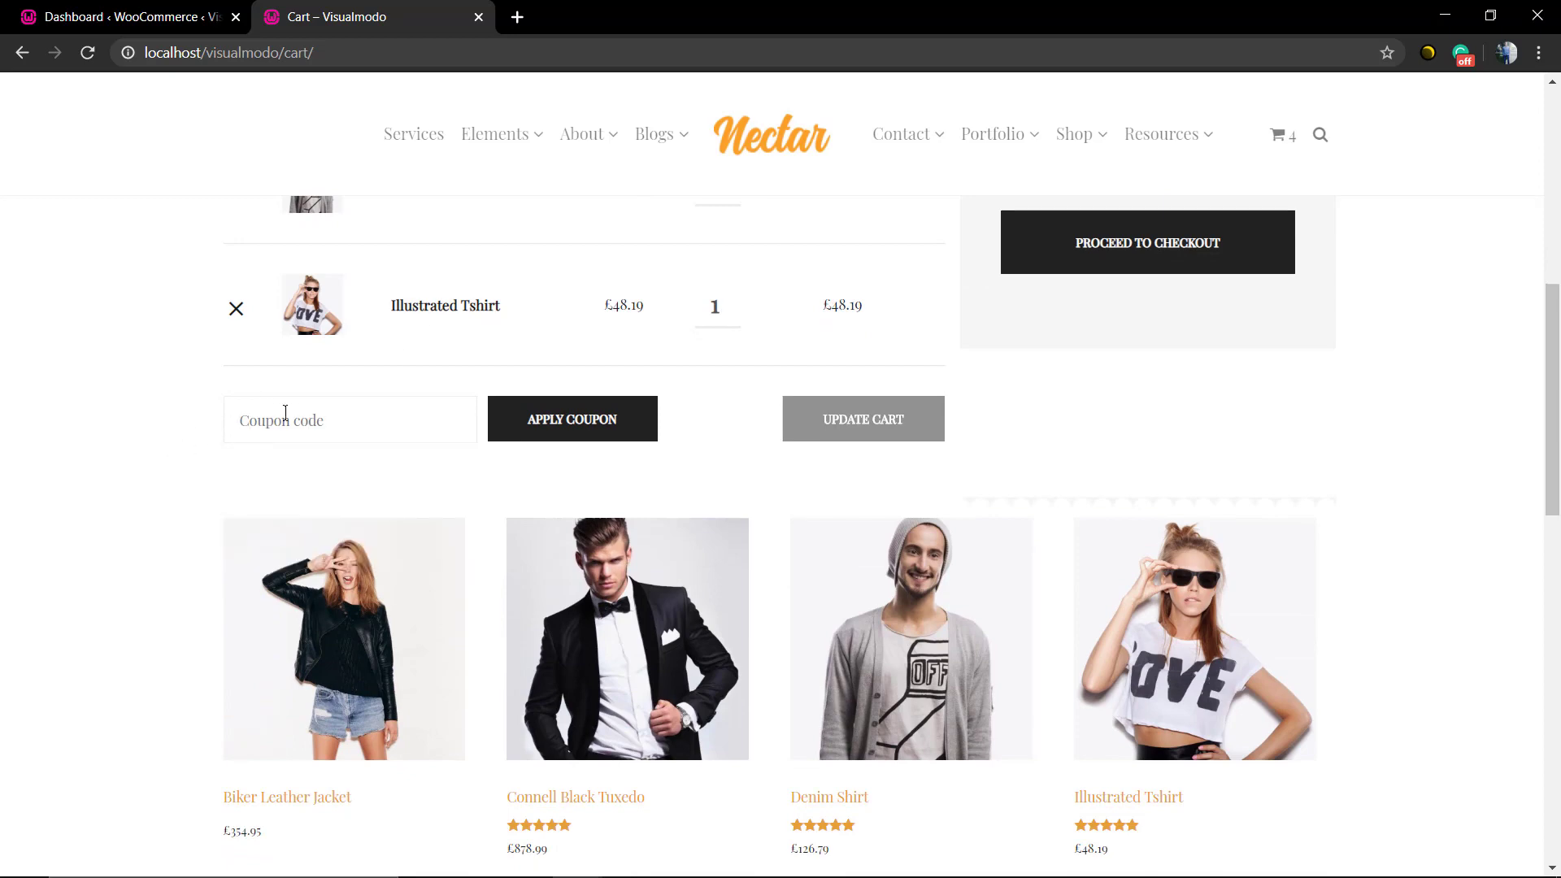
click(248, 422)
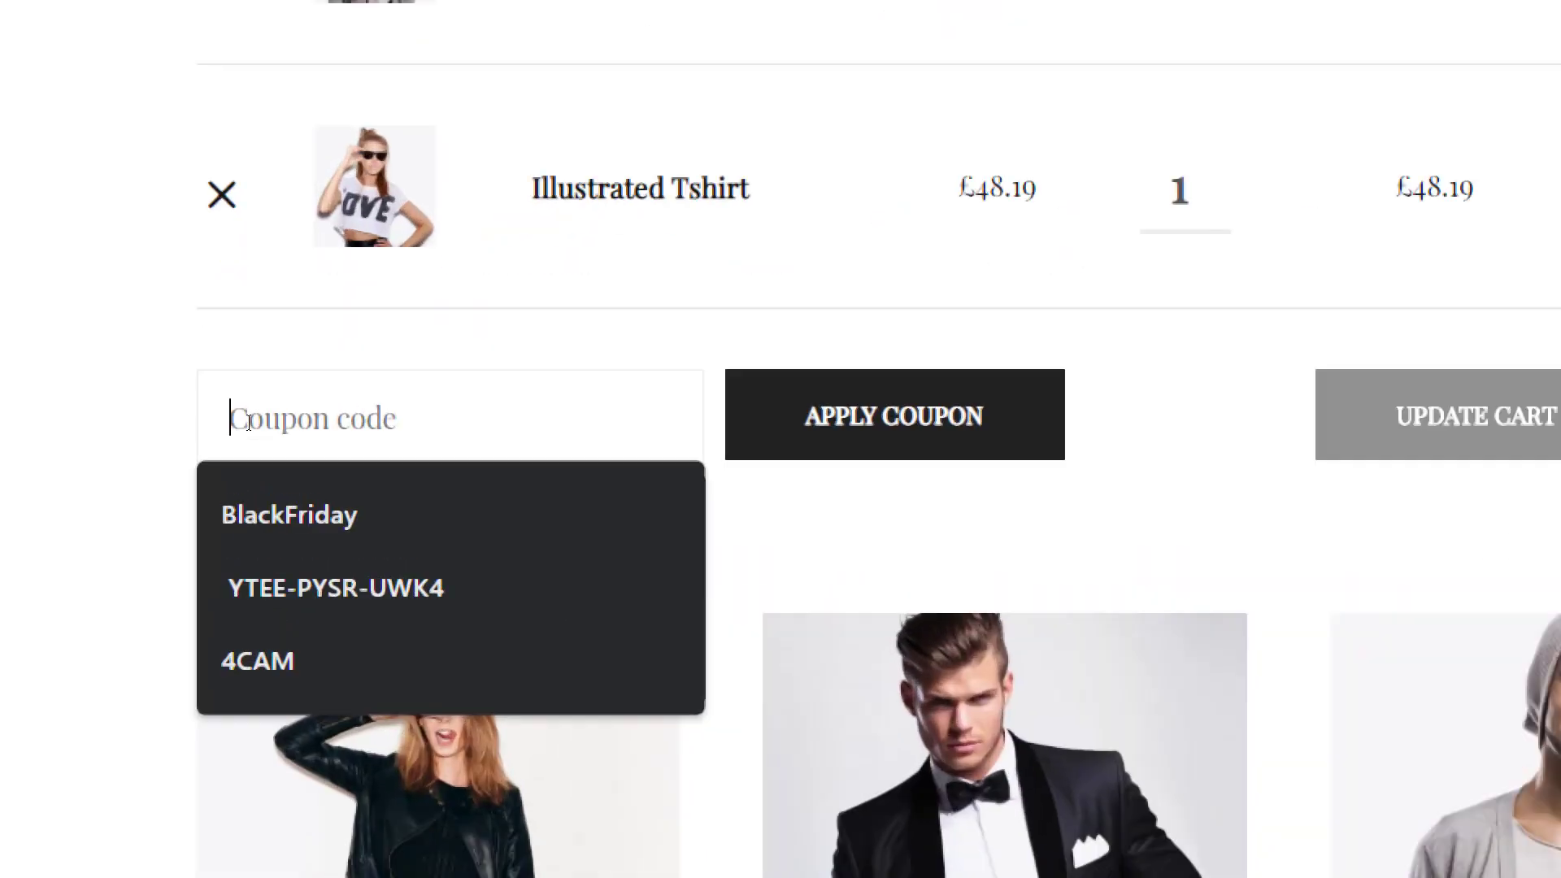
key(Escape)
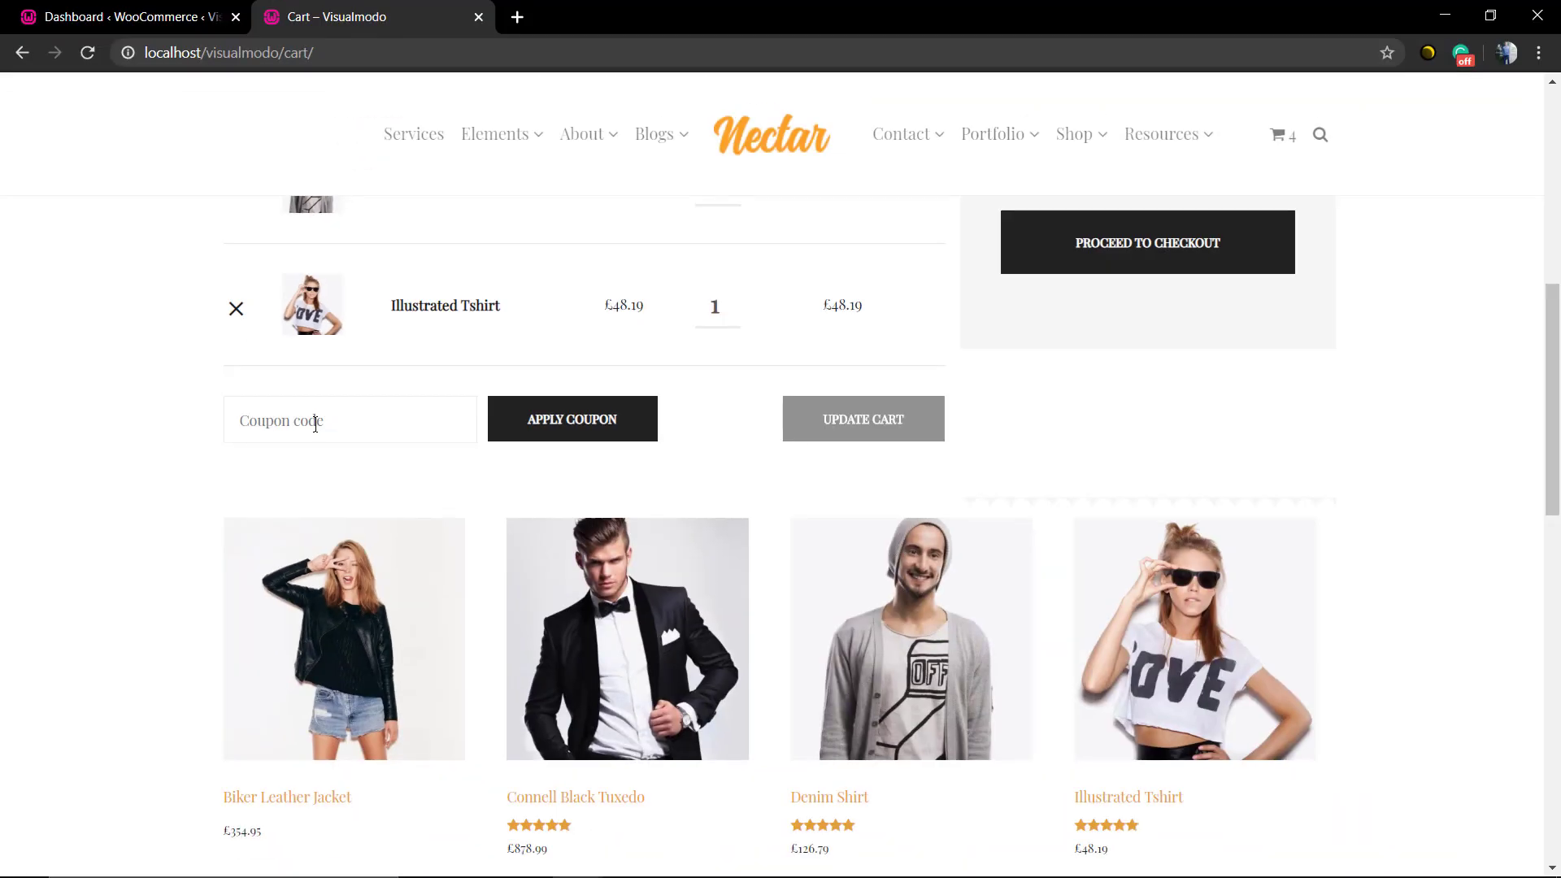
scroll(317, 419, up, 5)
scroll(466, 449, up, 4)
scroll(466, 449, down, 6)
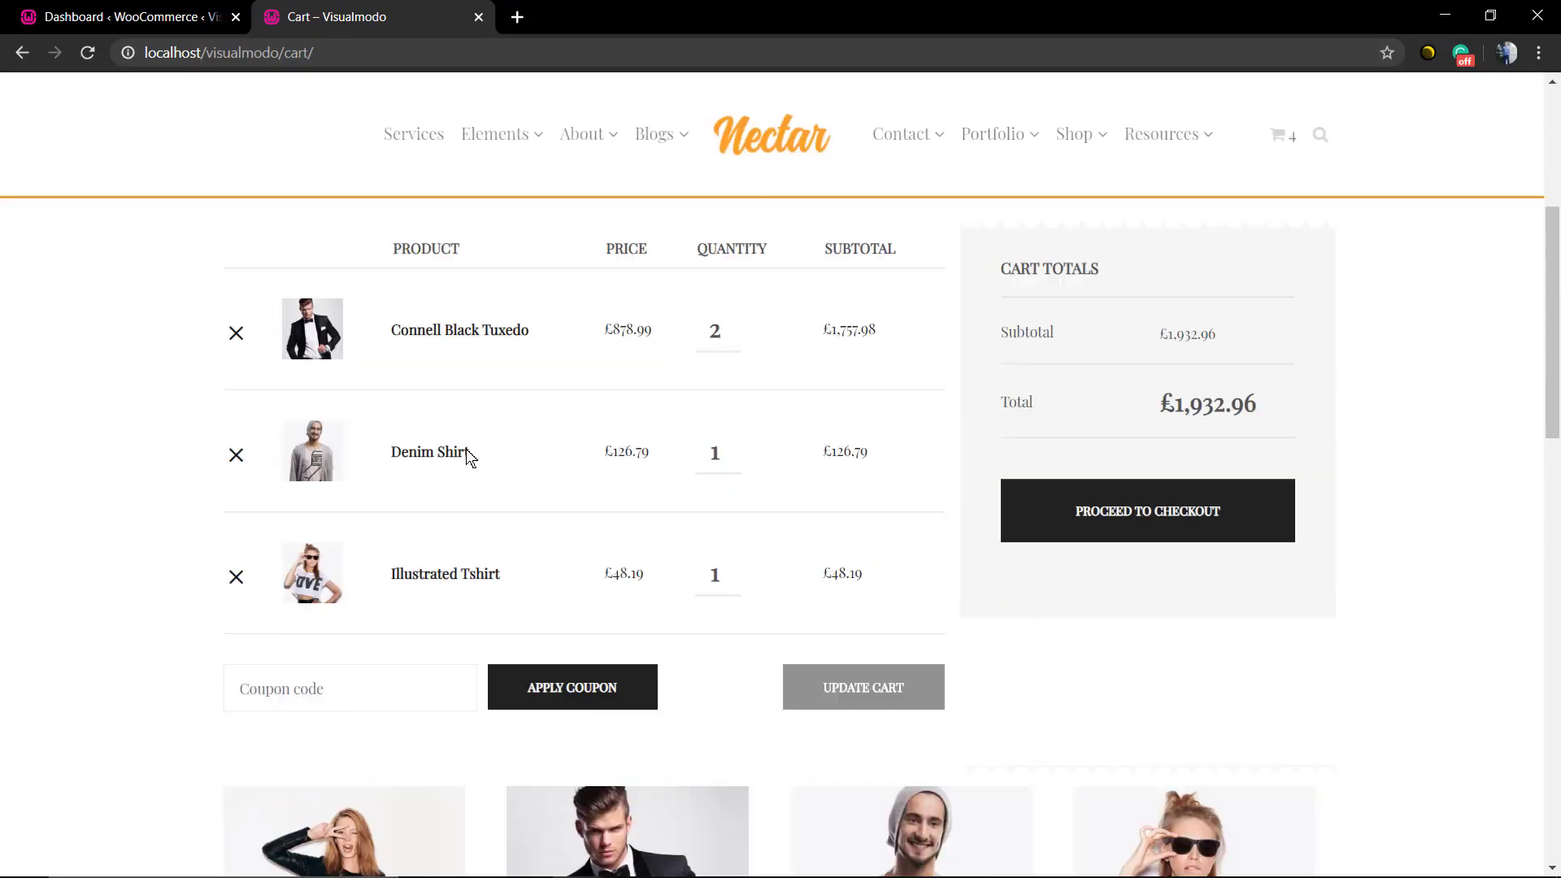
scroll(466, 456, up, 2)
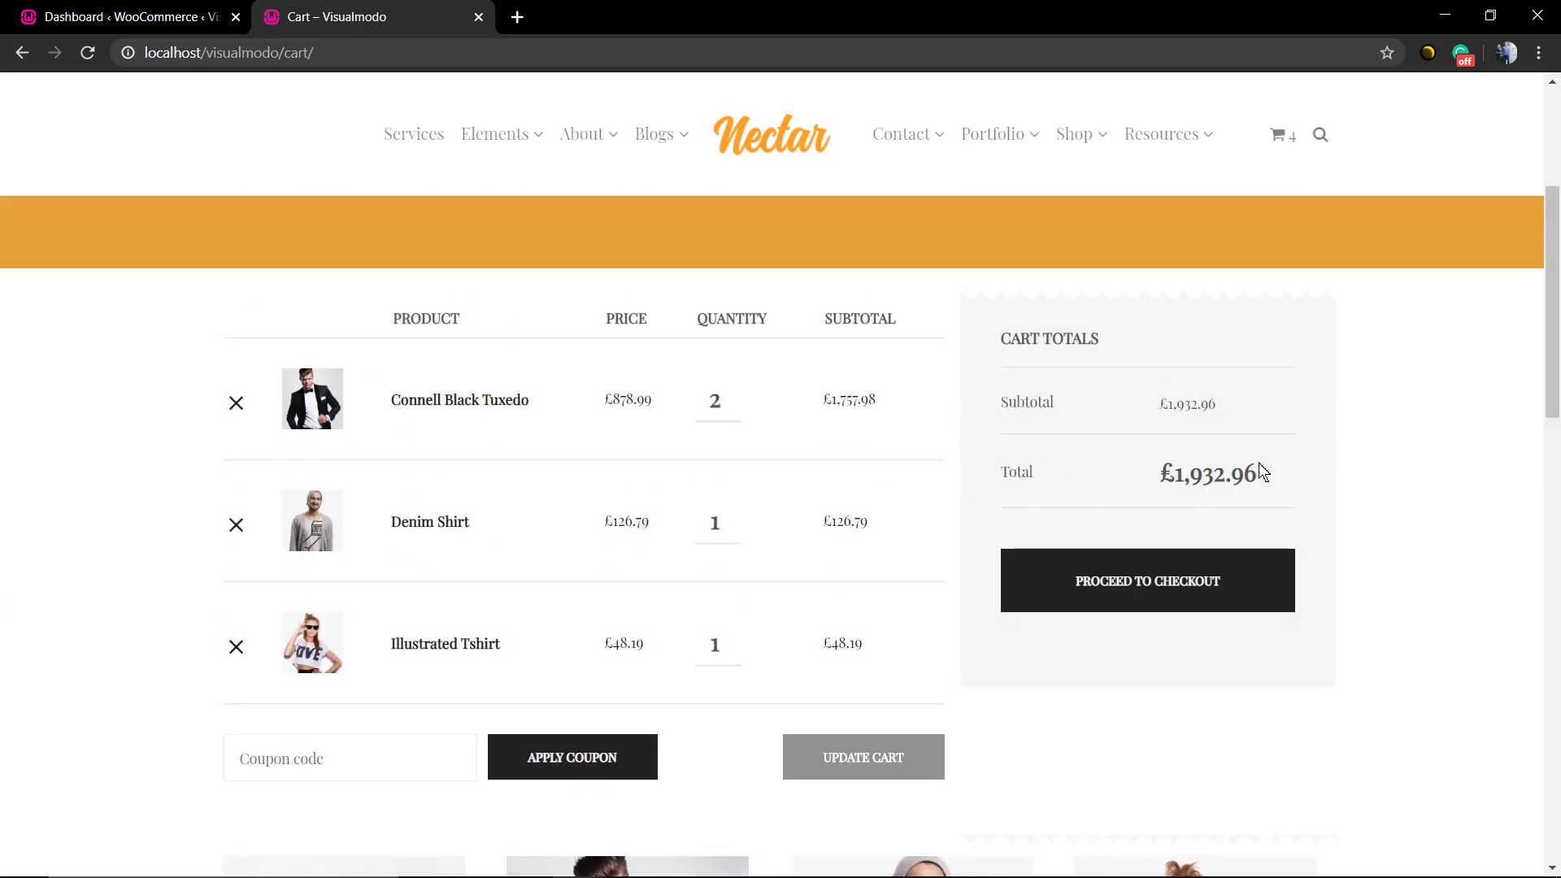
scroll(1003, 471, up, 4)
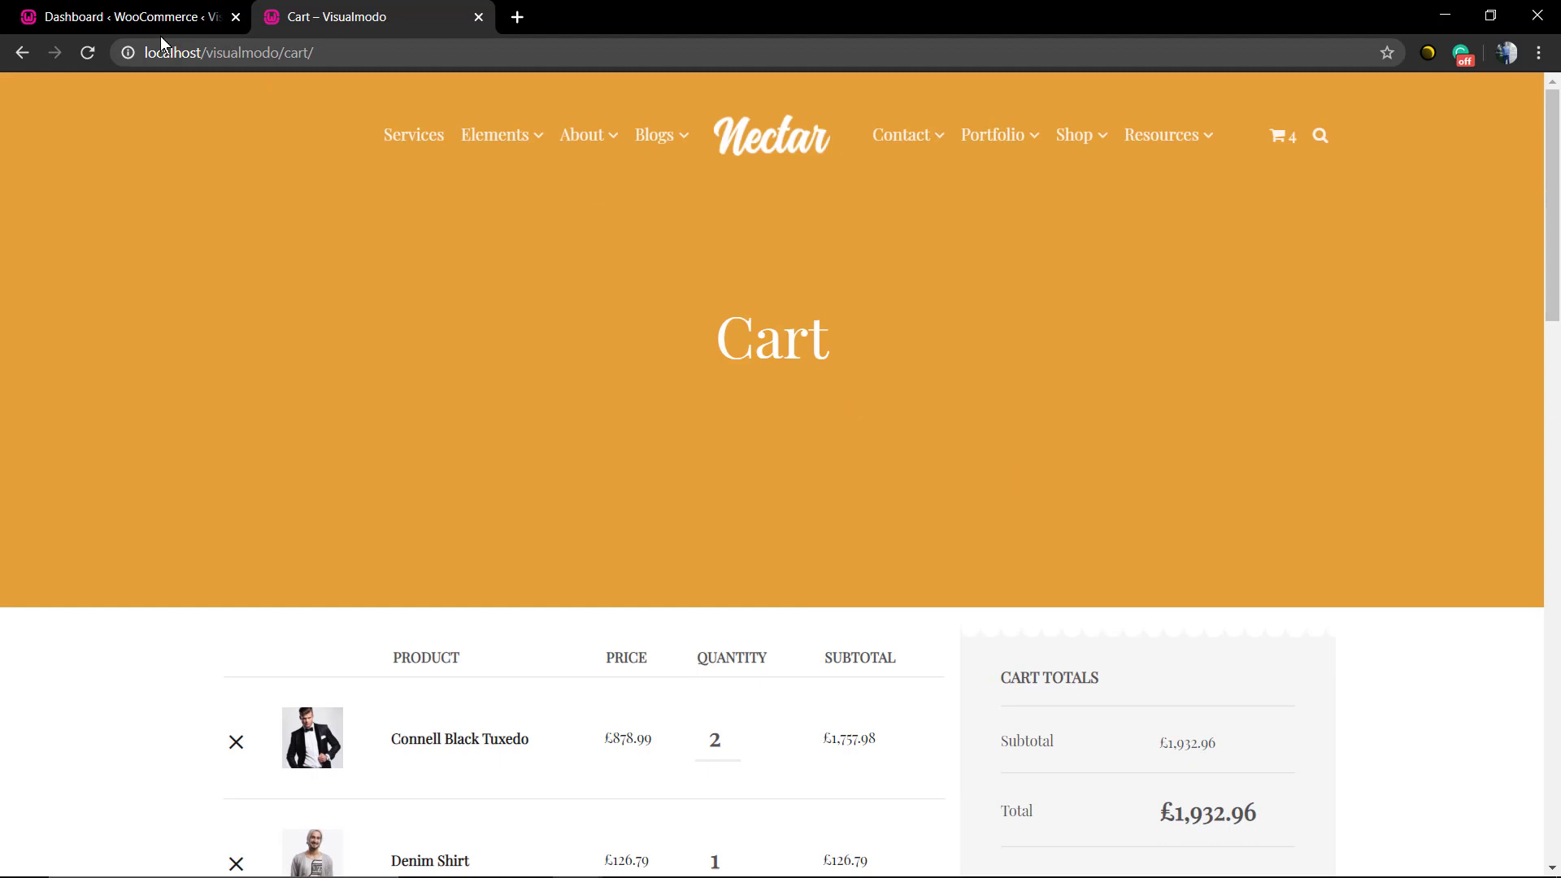
Step: Go to the WooCommerce Coupons admin page, which shows no coupons created yet
click(136, 18)
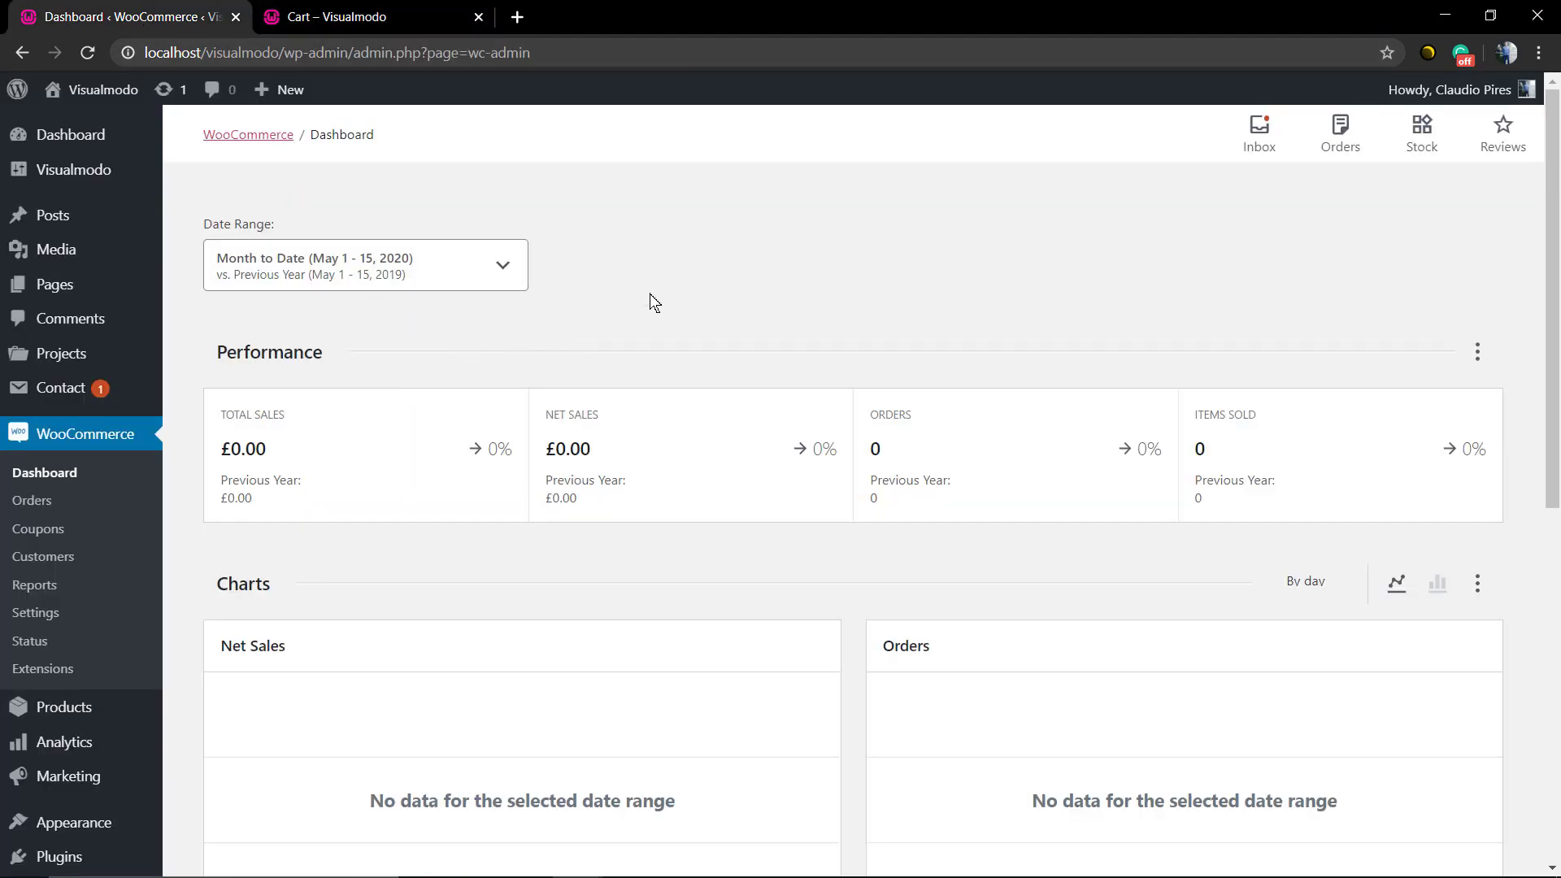
mouse_move(43, 172)
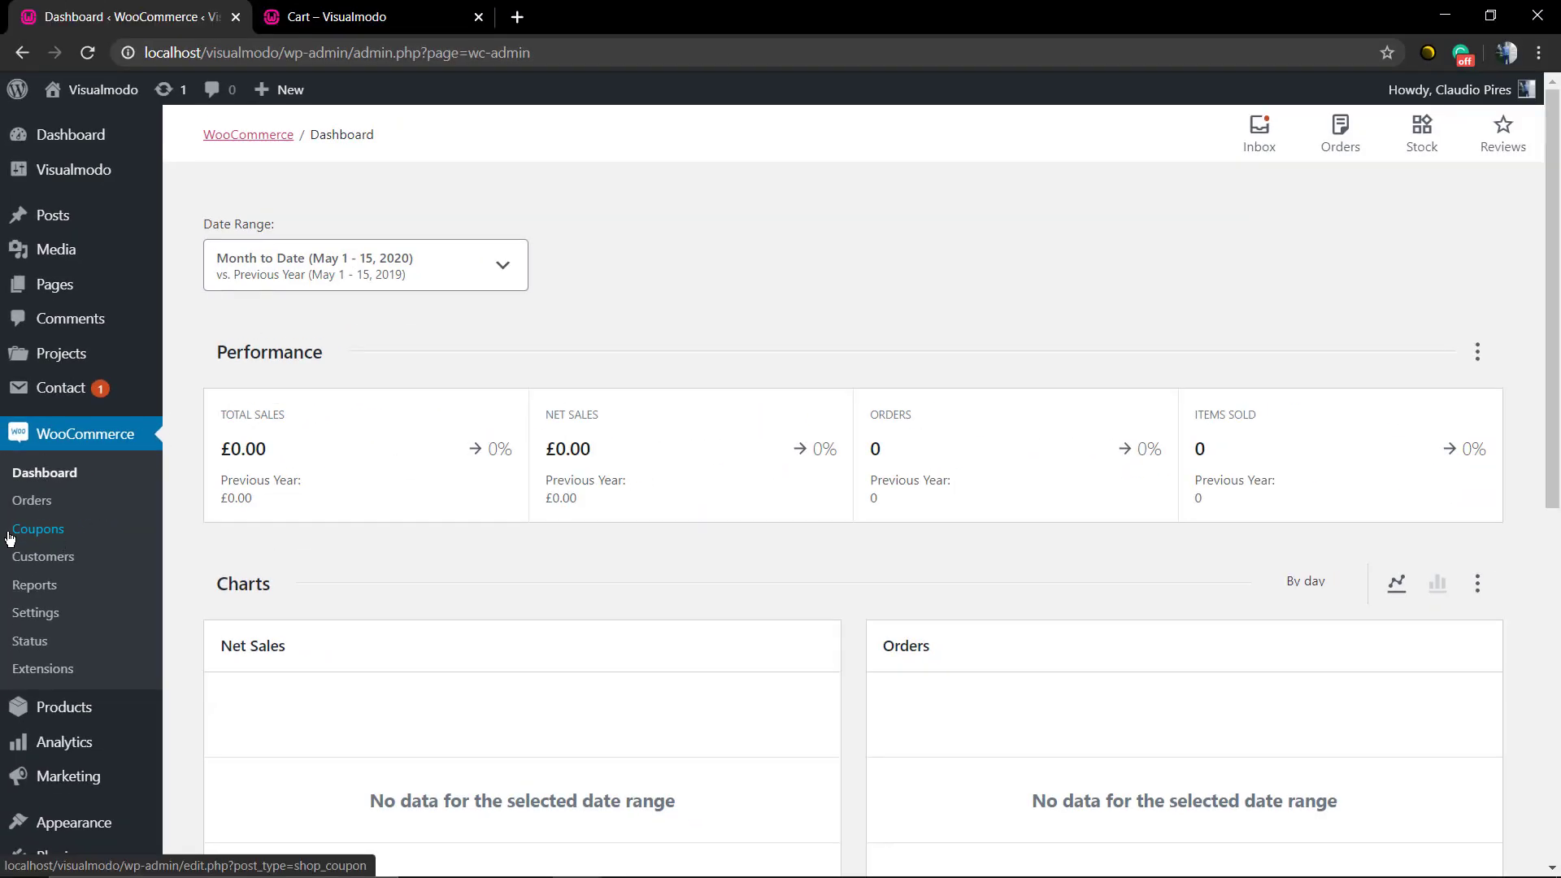
click(11, 536)
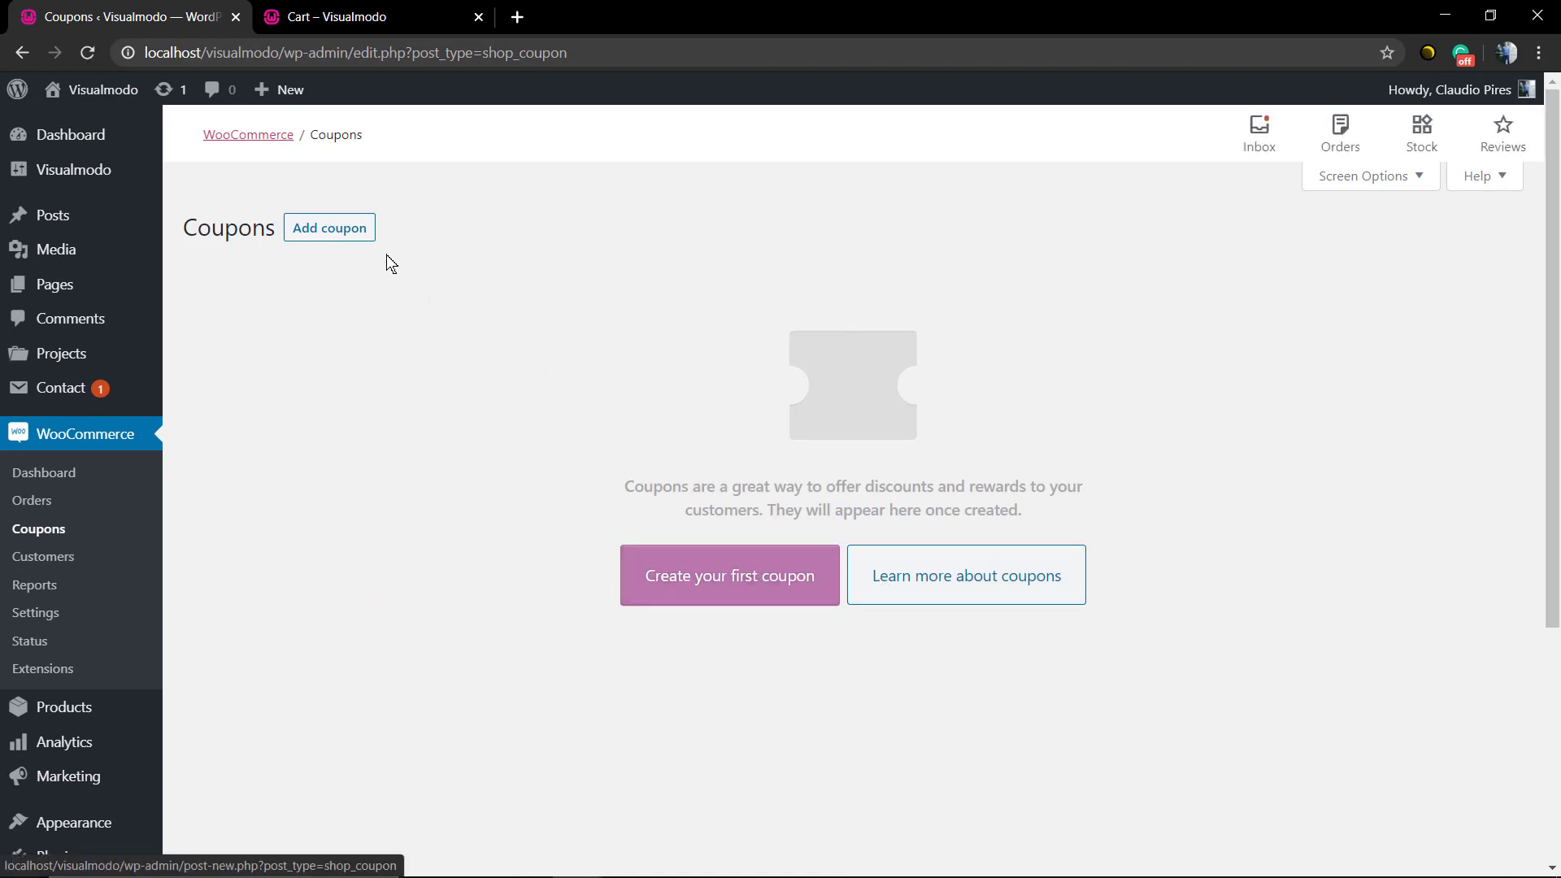
Step: Start a new coupon with code Visualmodo and description 'The best WordPress themes developer'
click(355, 237)
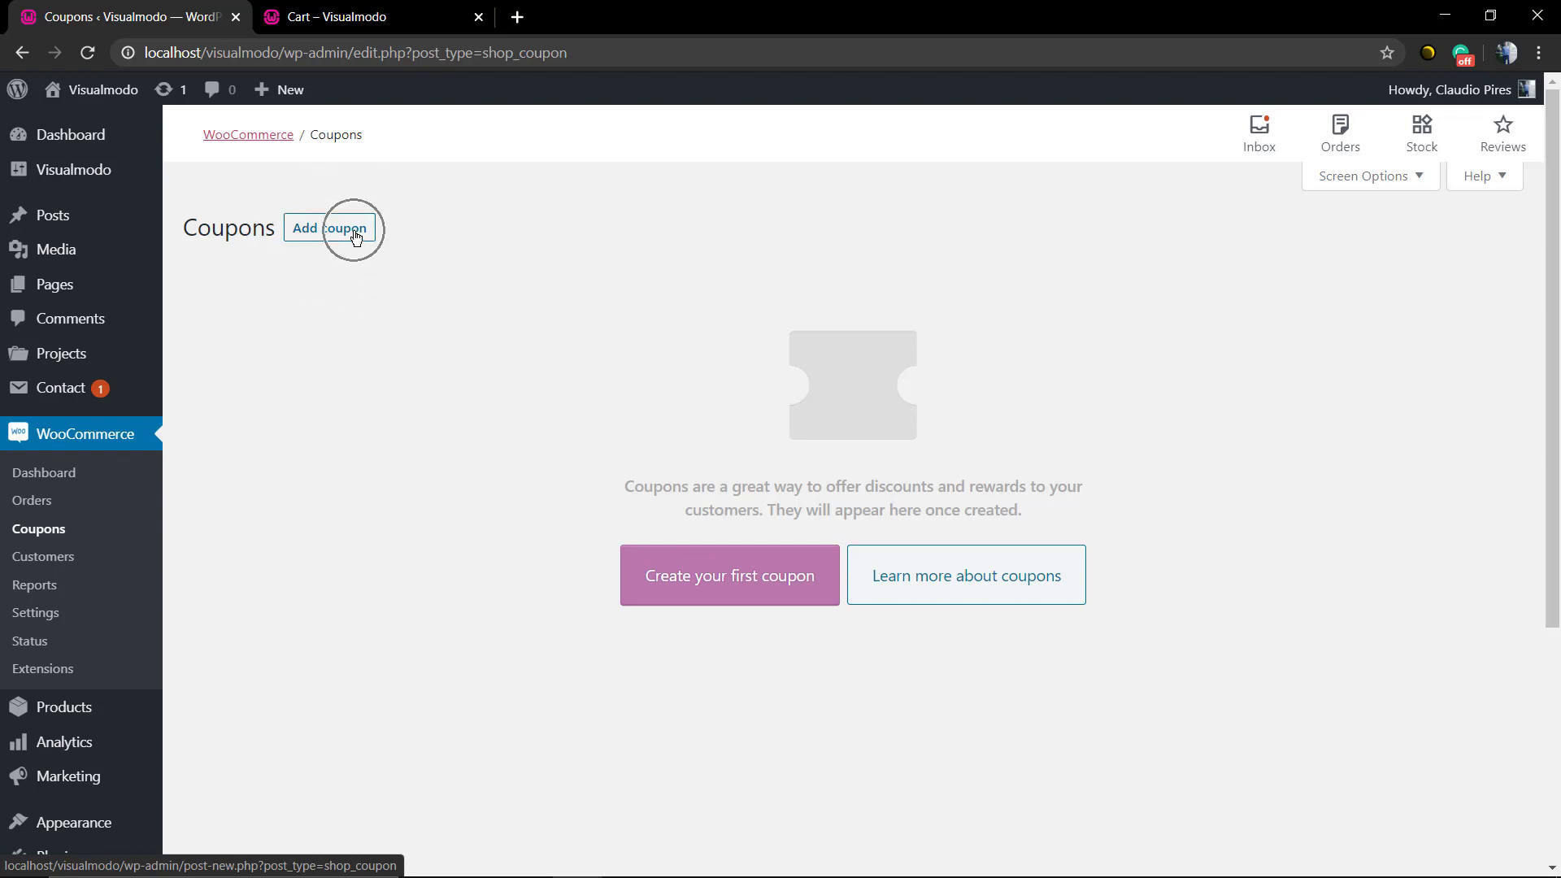
click(679, 591)
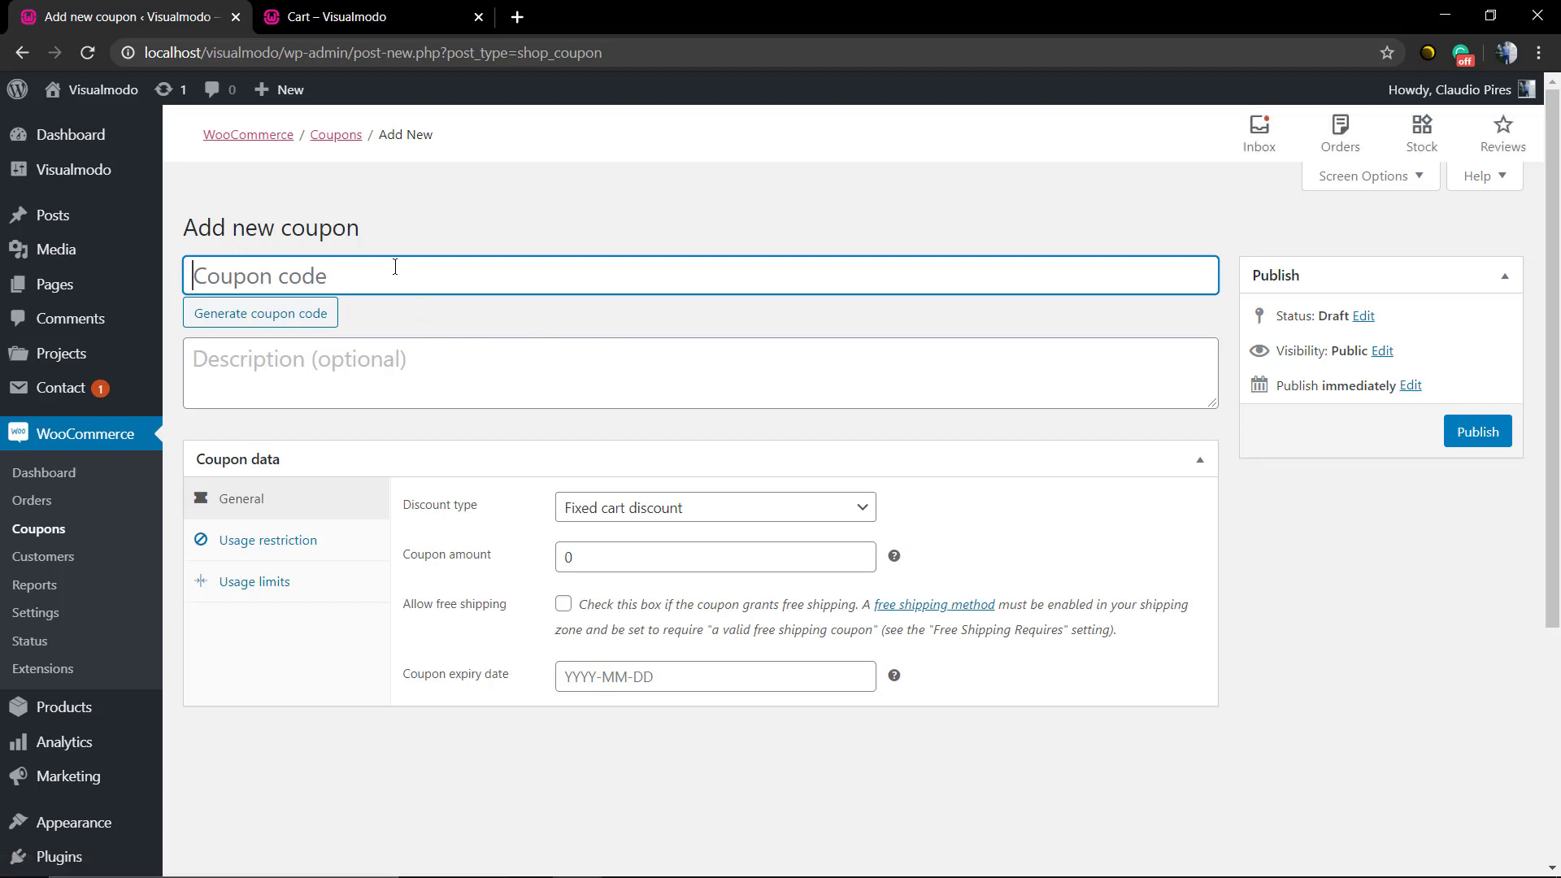
text(Visualmodo)
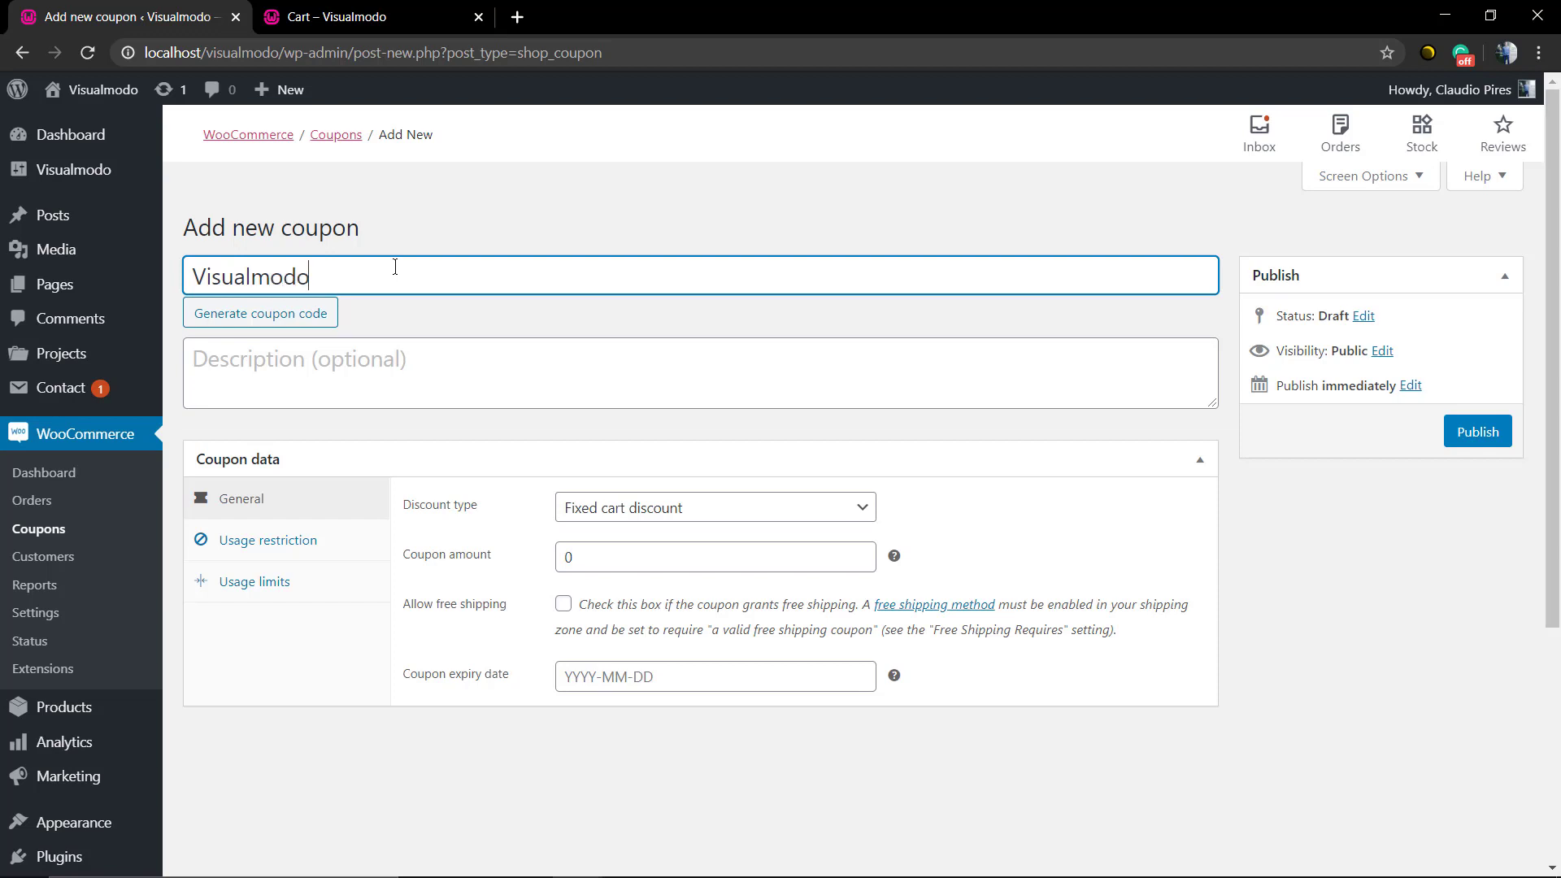
click(414, 358)
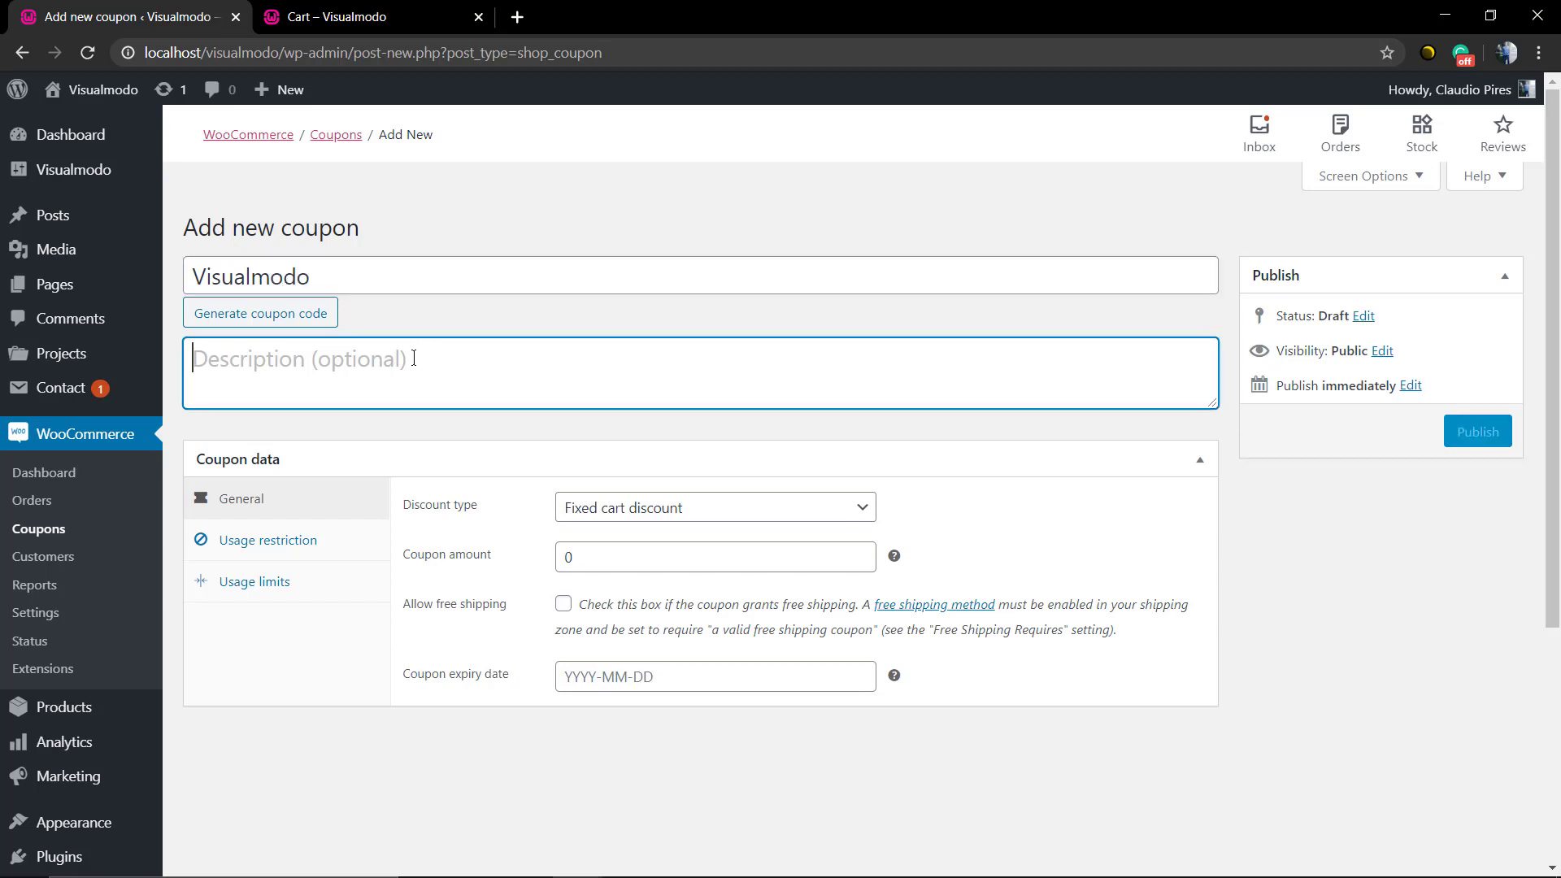
text(The)
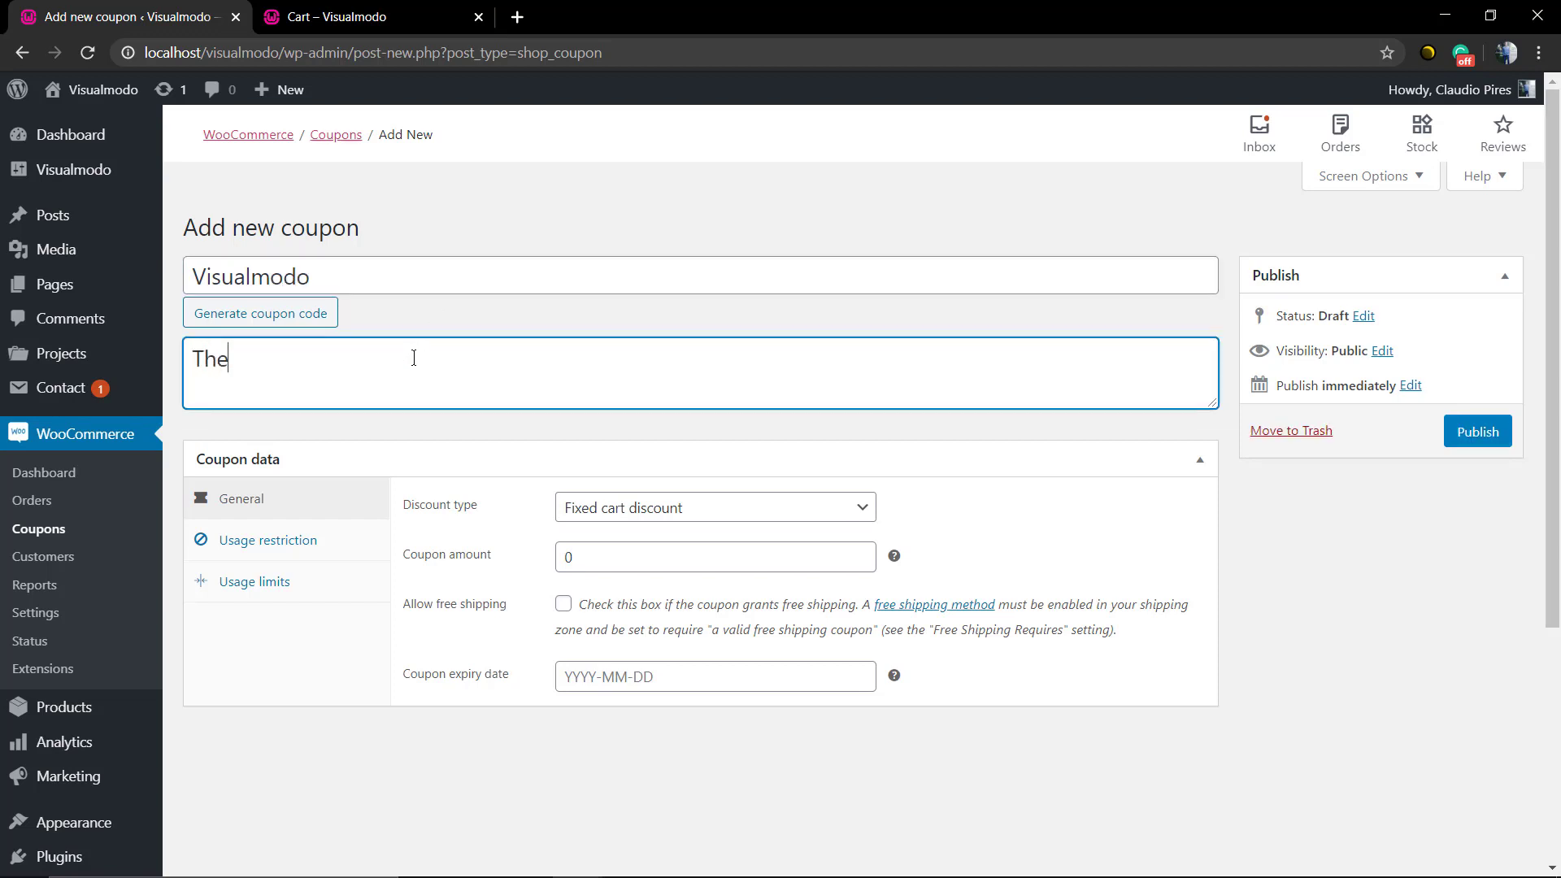
text( best WordPr)
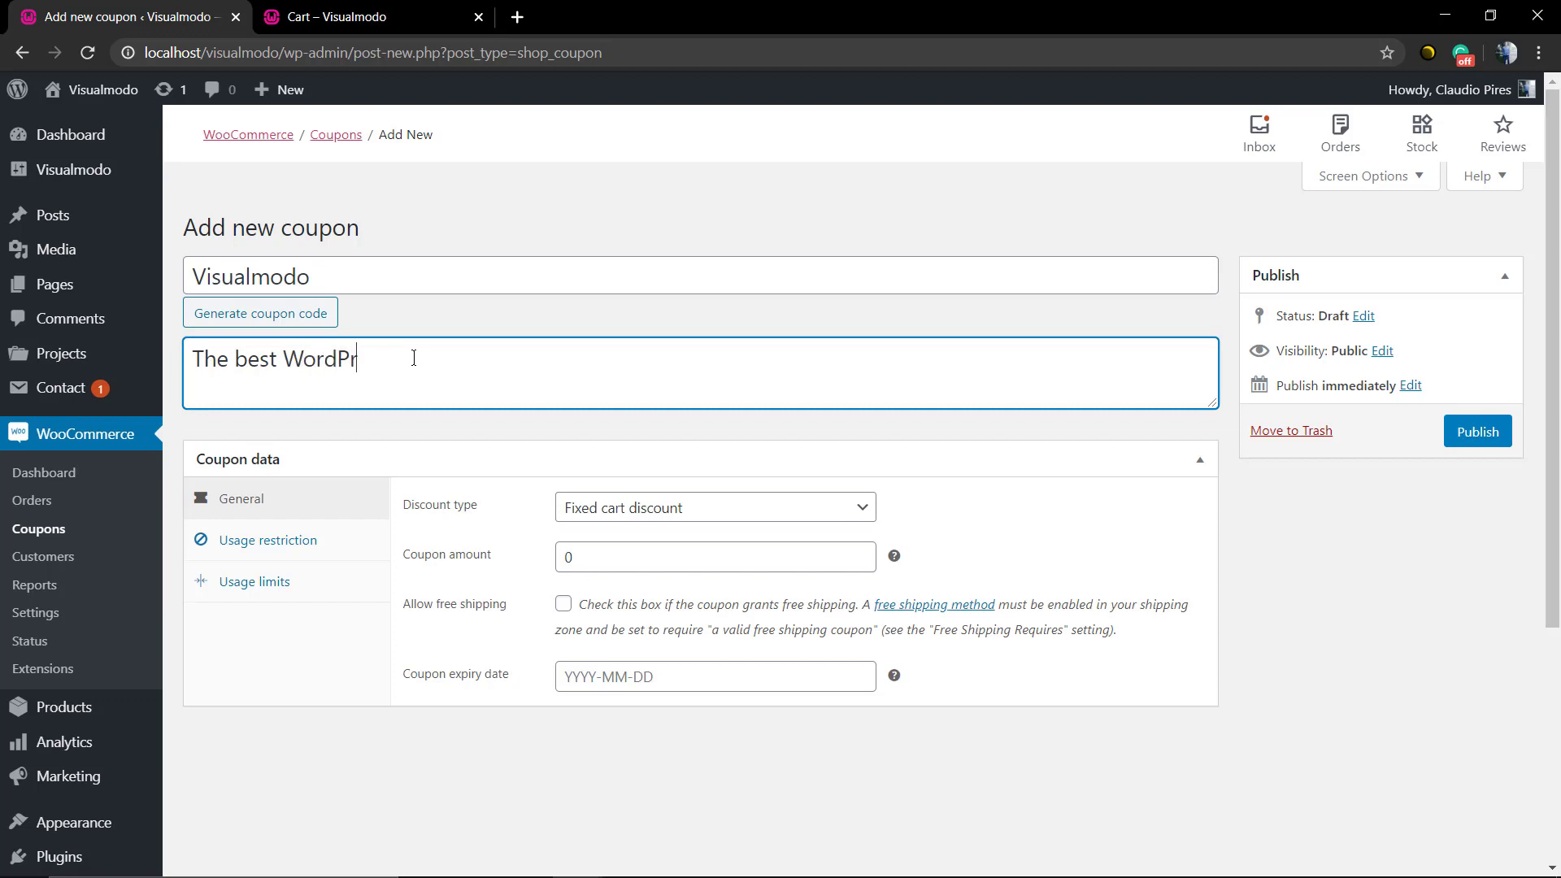
text(ess themes)
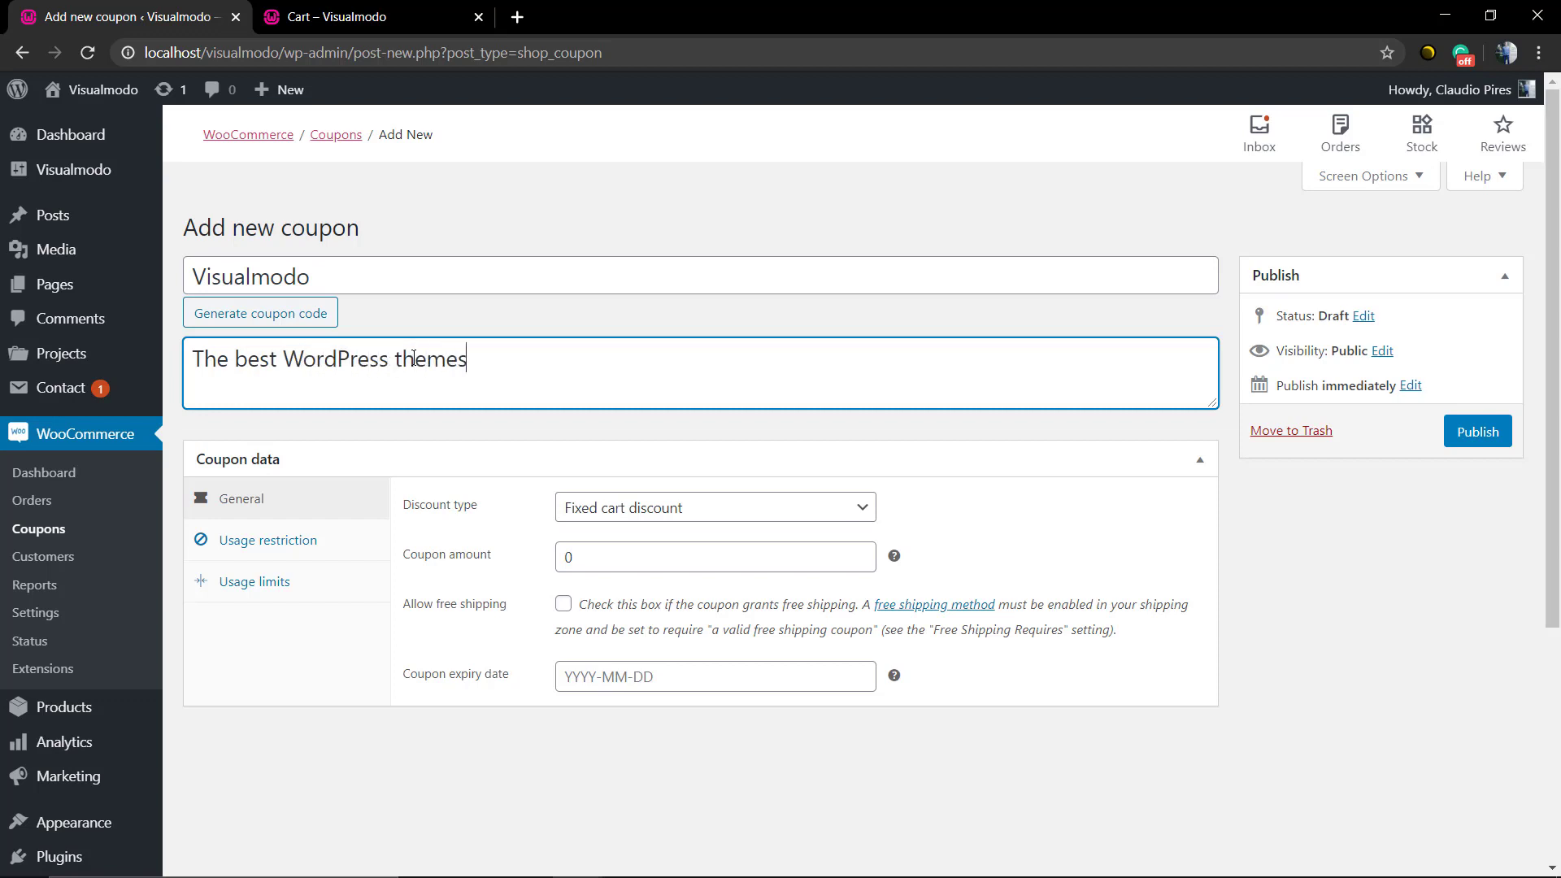
text( developer)
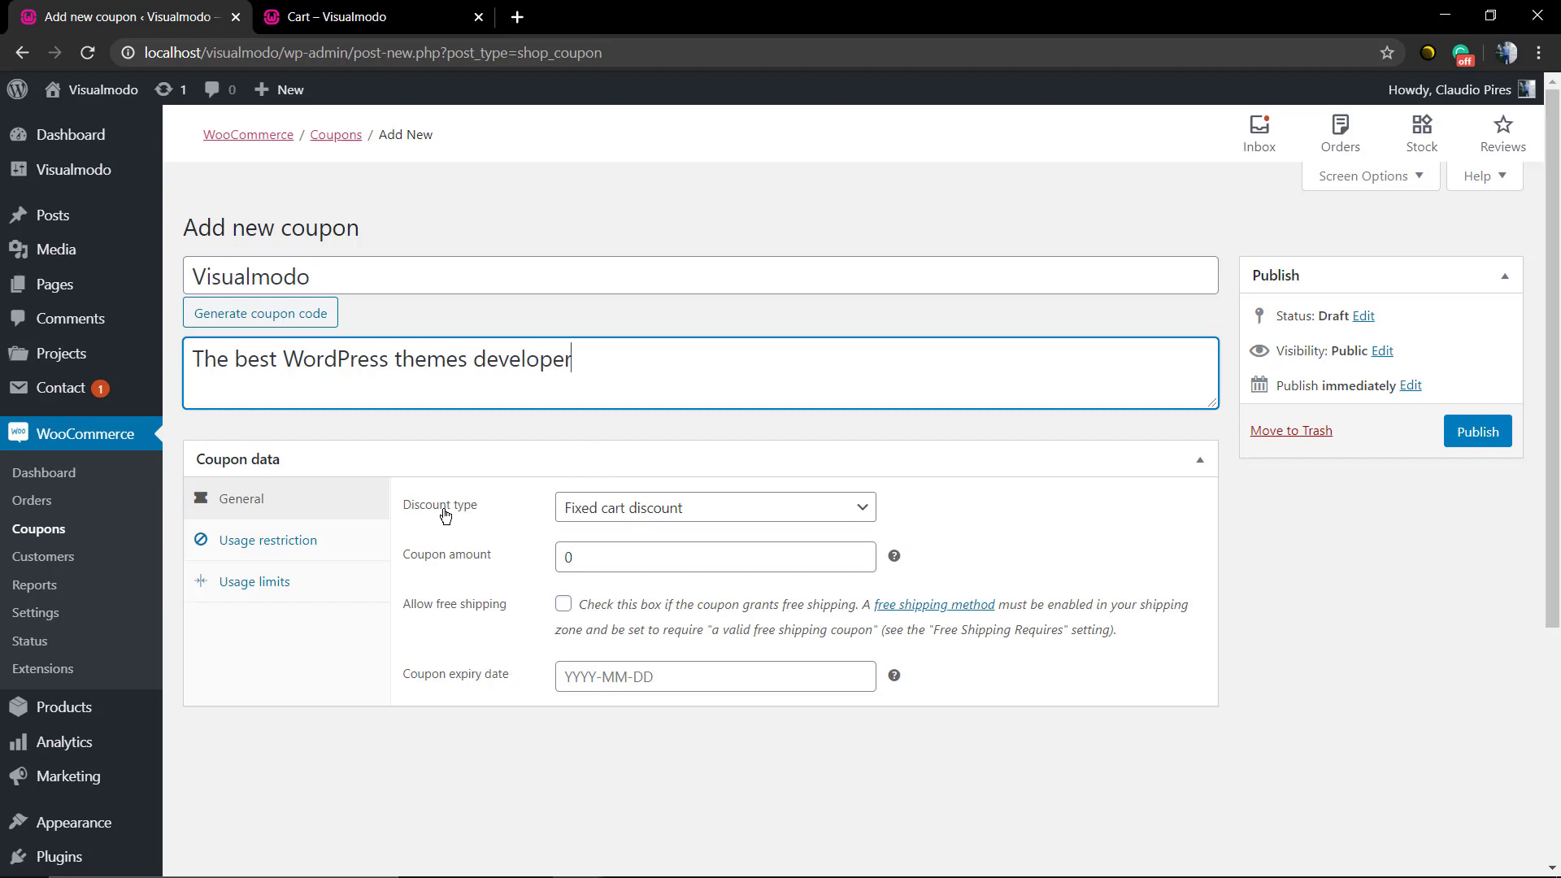
Step: Make the coupon a Percentage discount with a coupon amount of 50
click(699, 524)
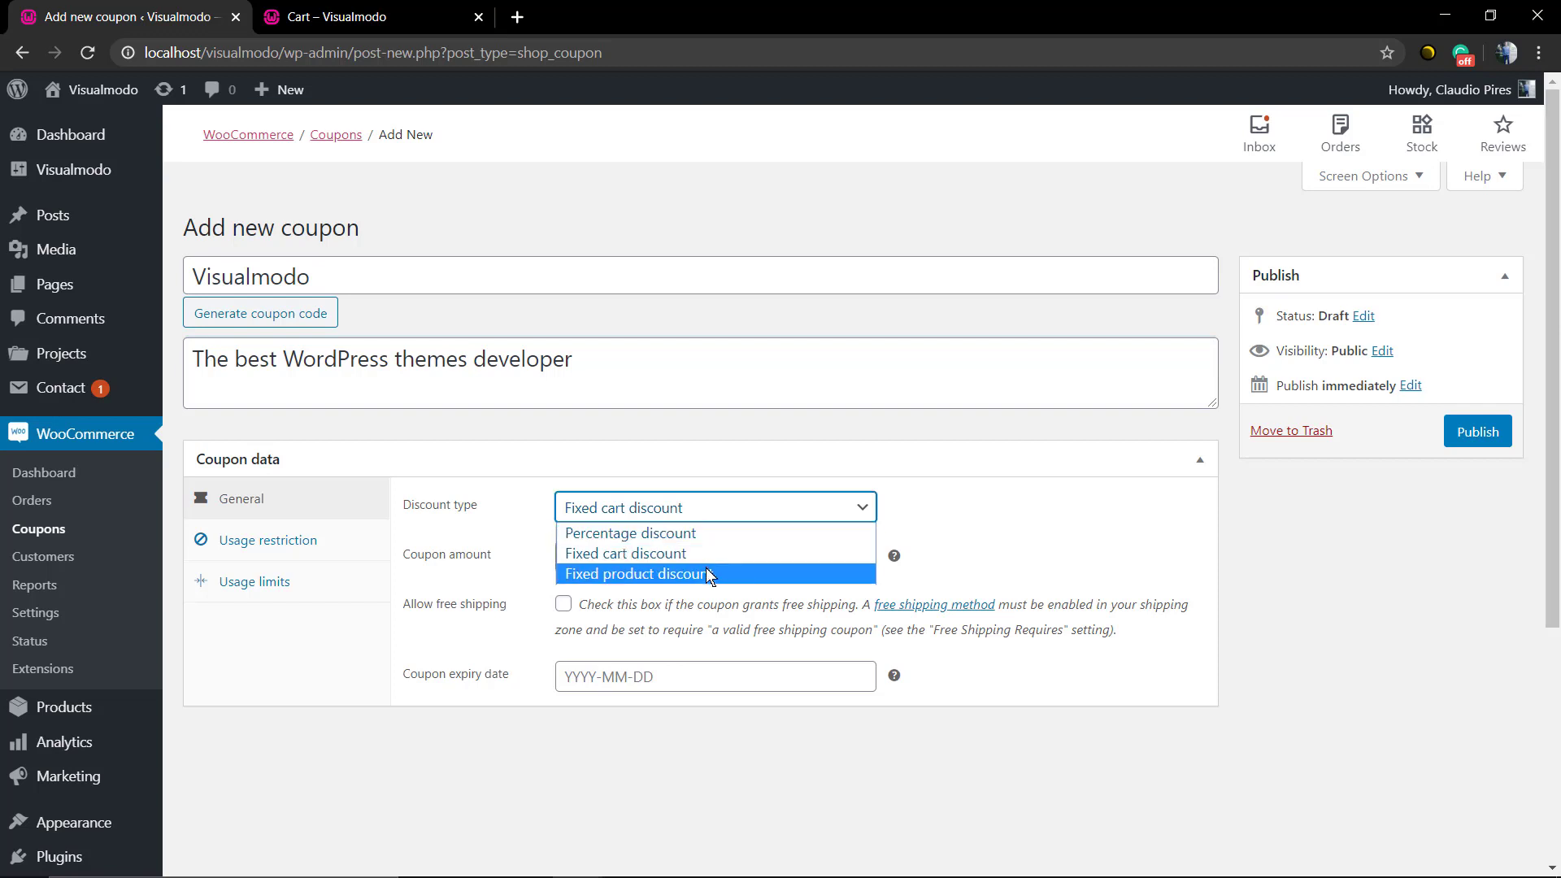
click(689, 534)
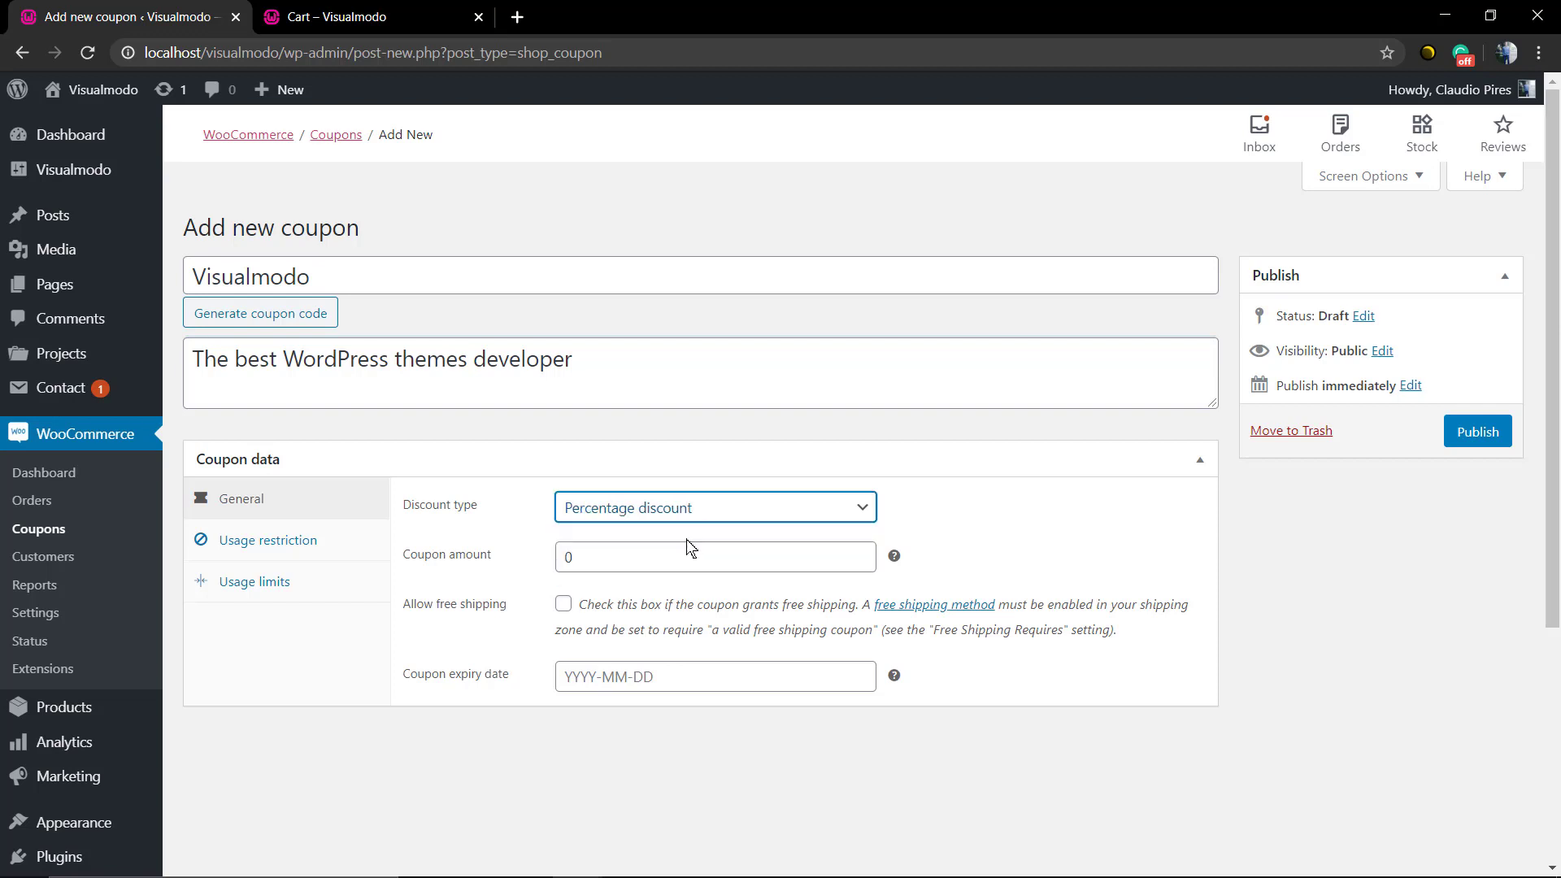
click(599, 552)
double_click(599, 551)
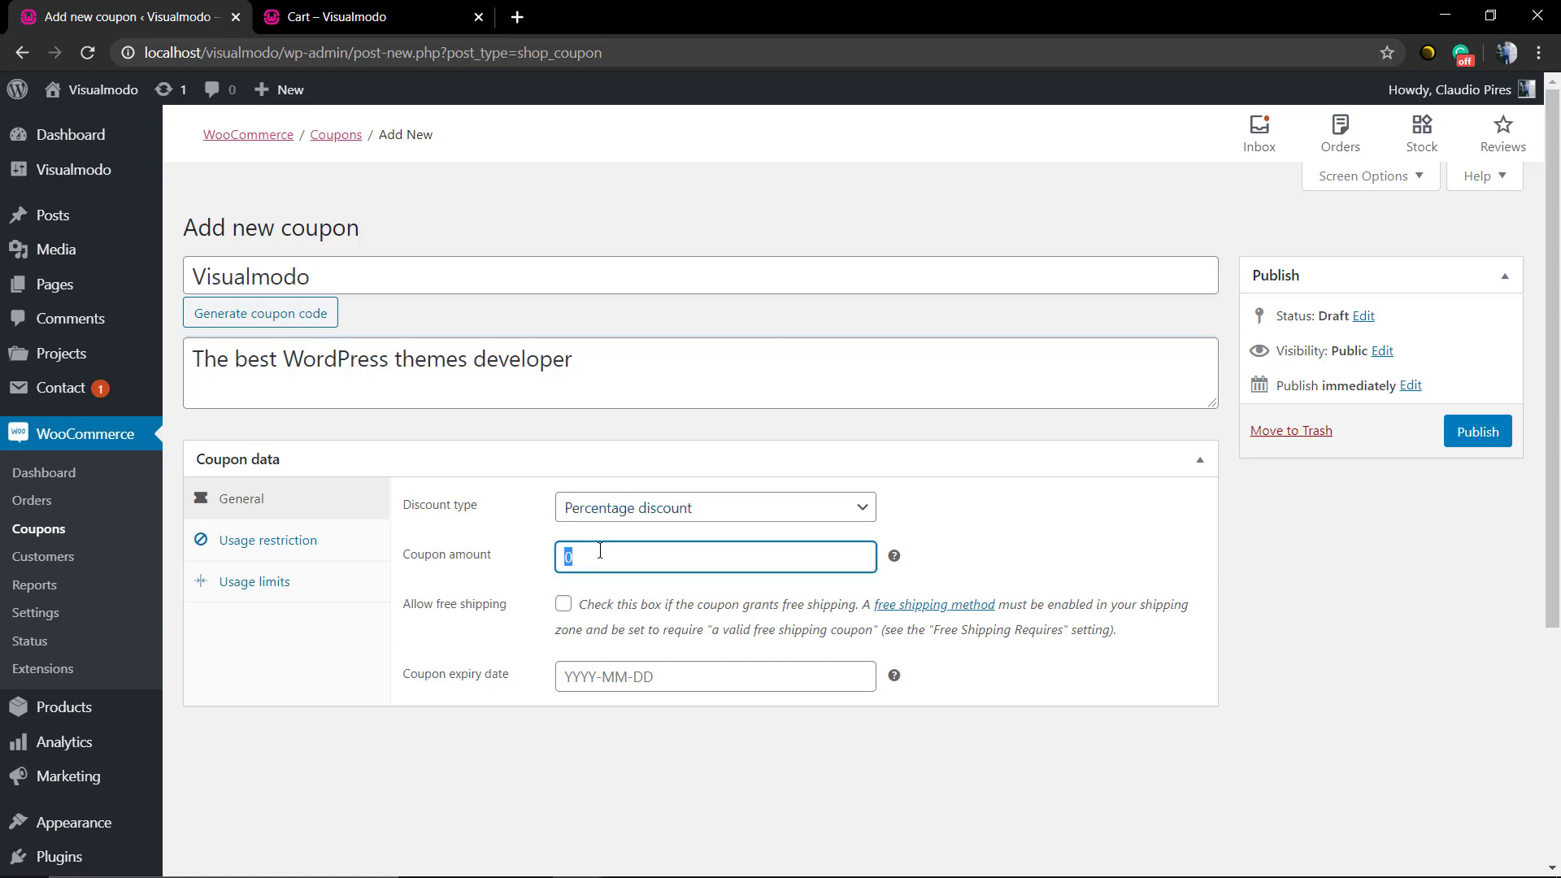
text(5)
double_click(766, 606)
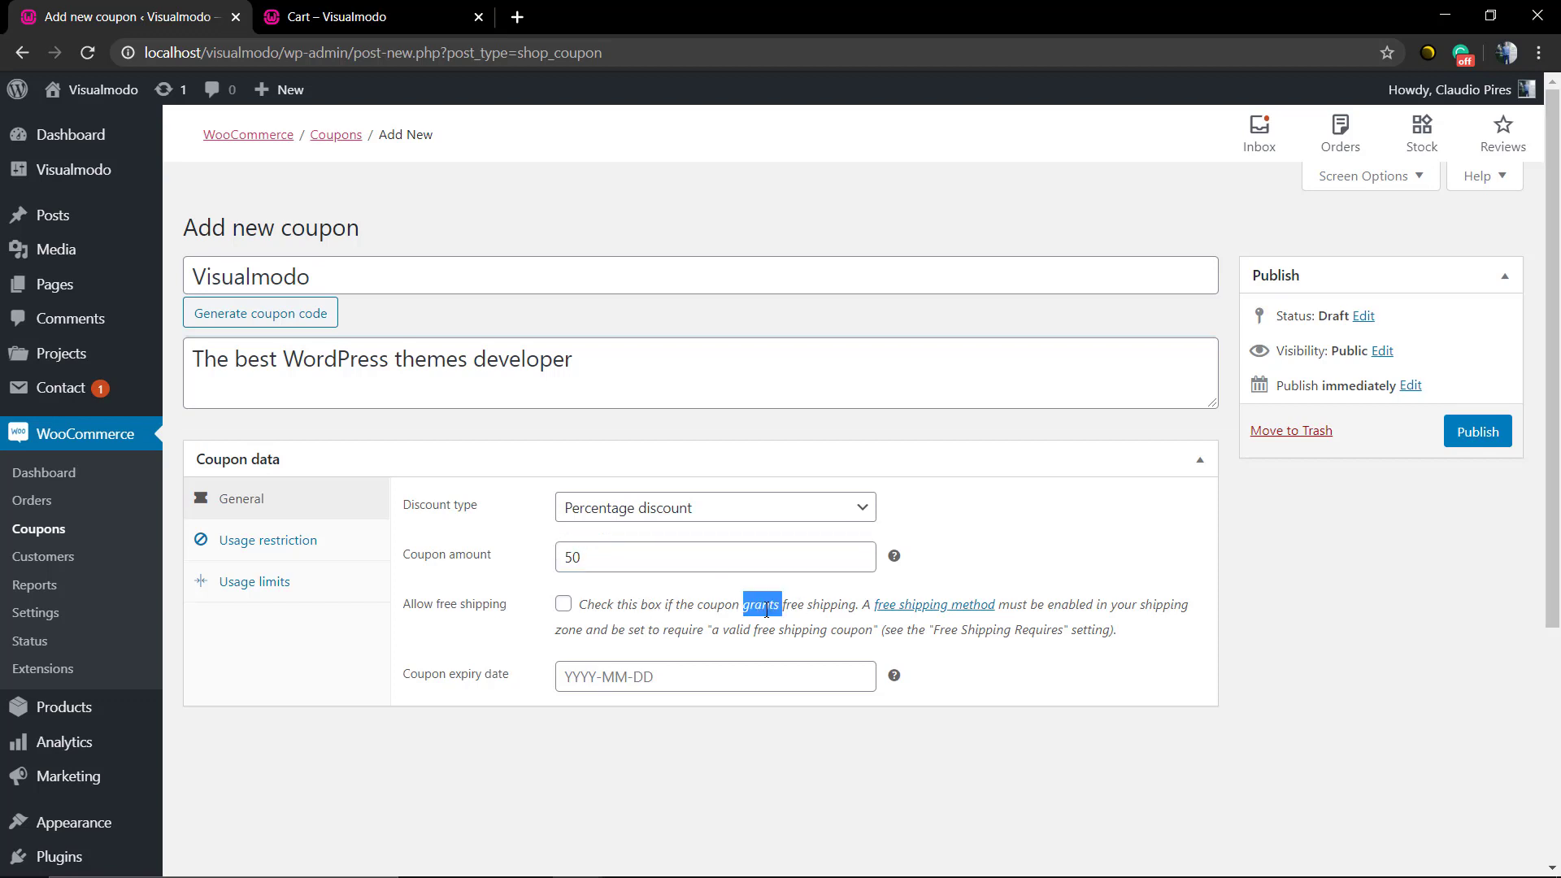
triple_click(766, 605)
double_click(817, 605)
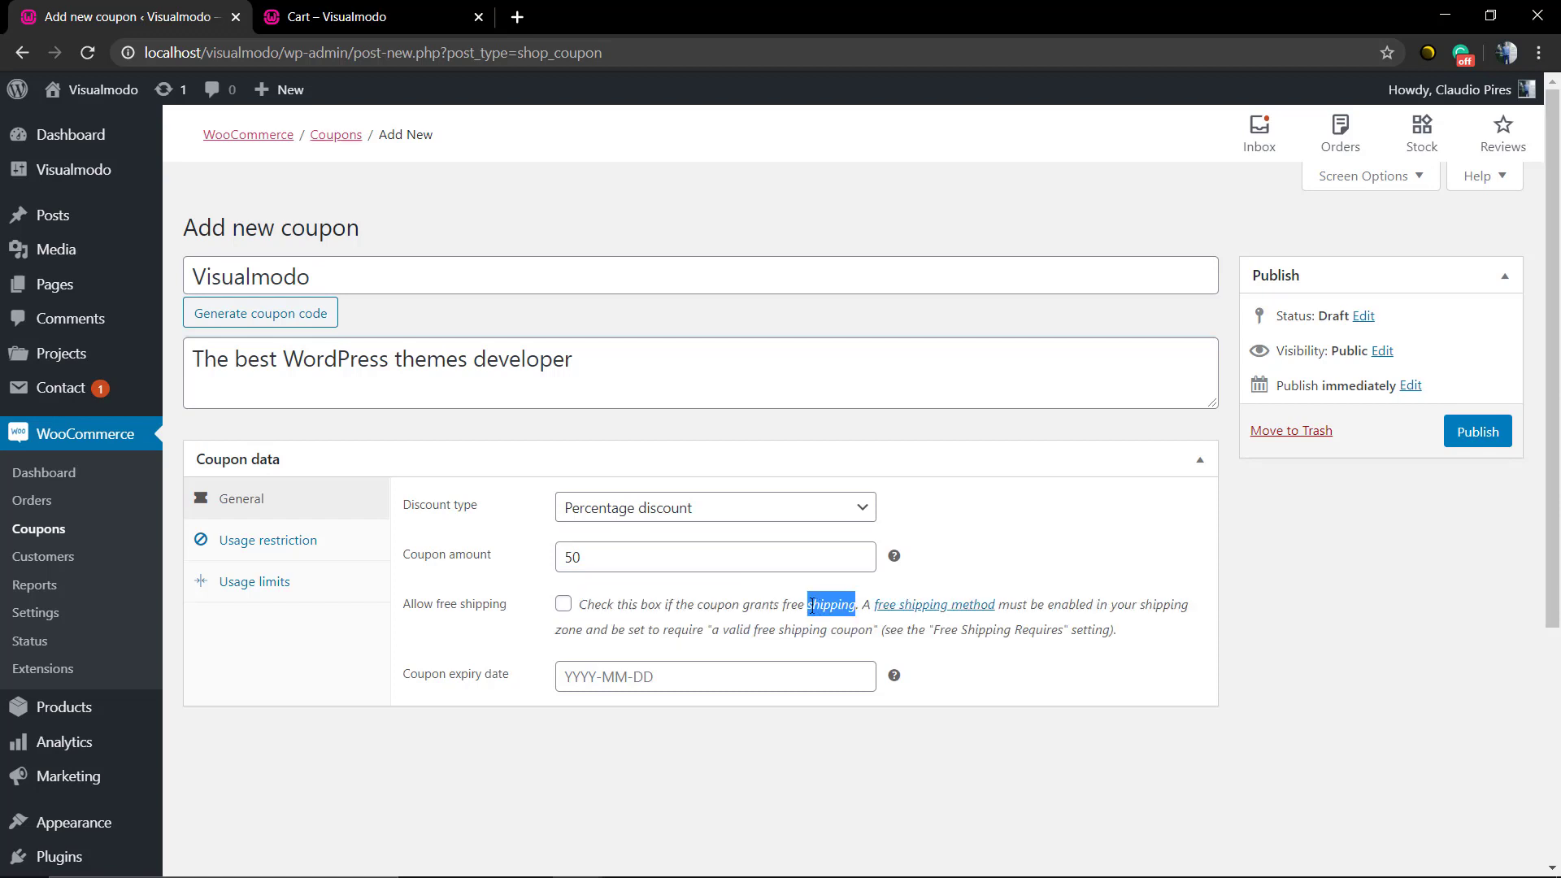
click(812, 605)
click(671, 671)
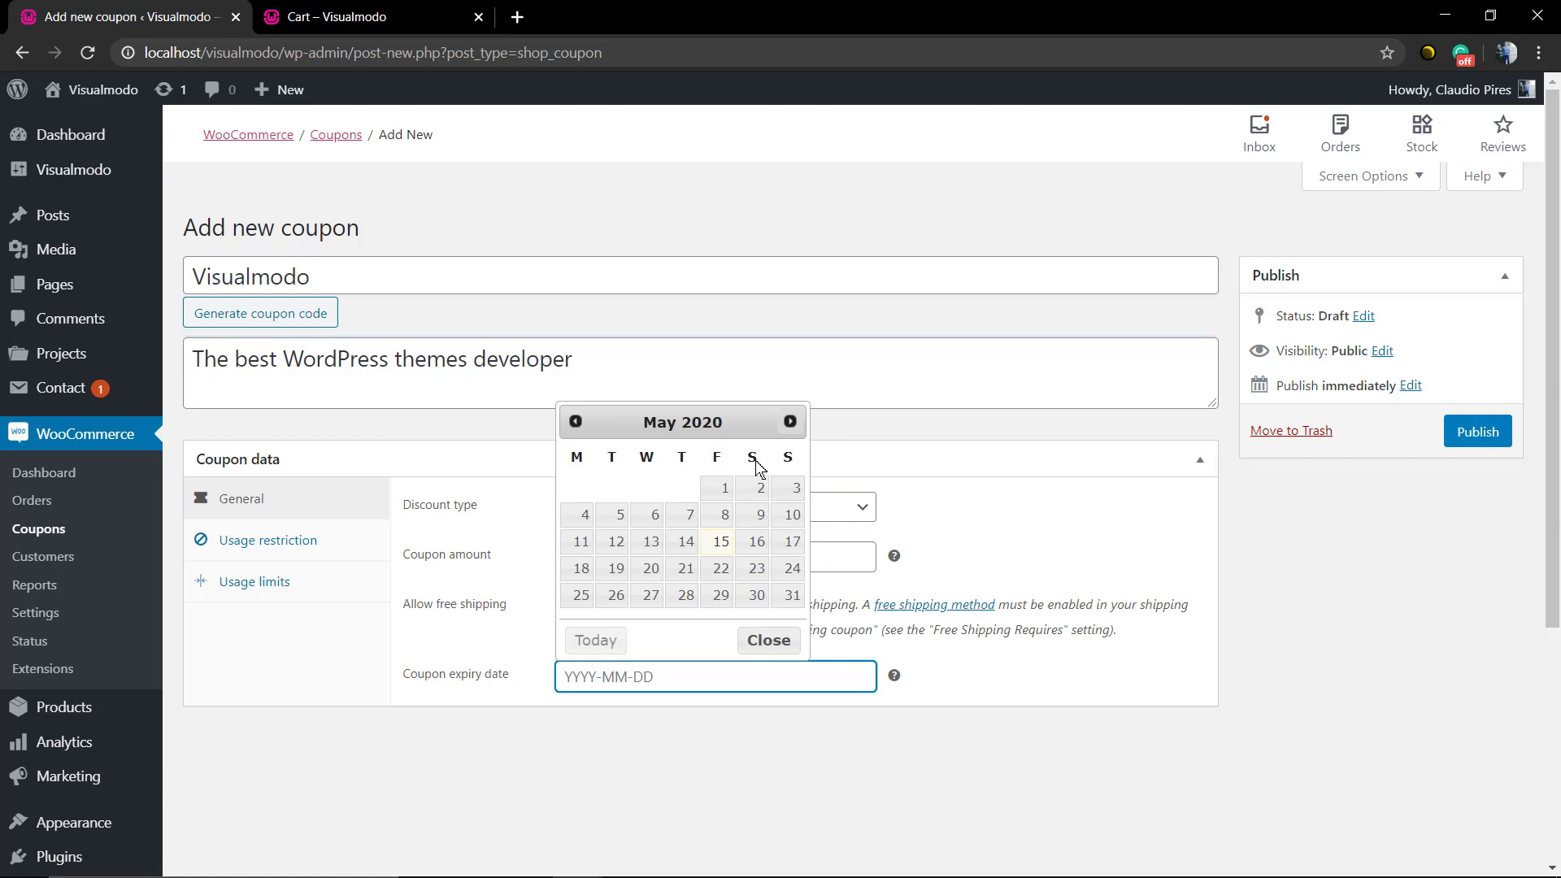
click(788, 606)
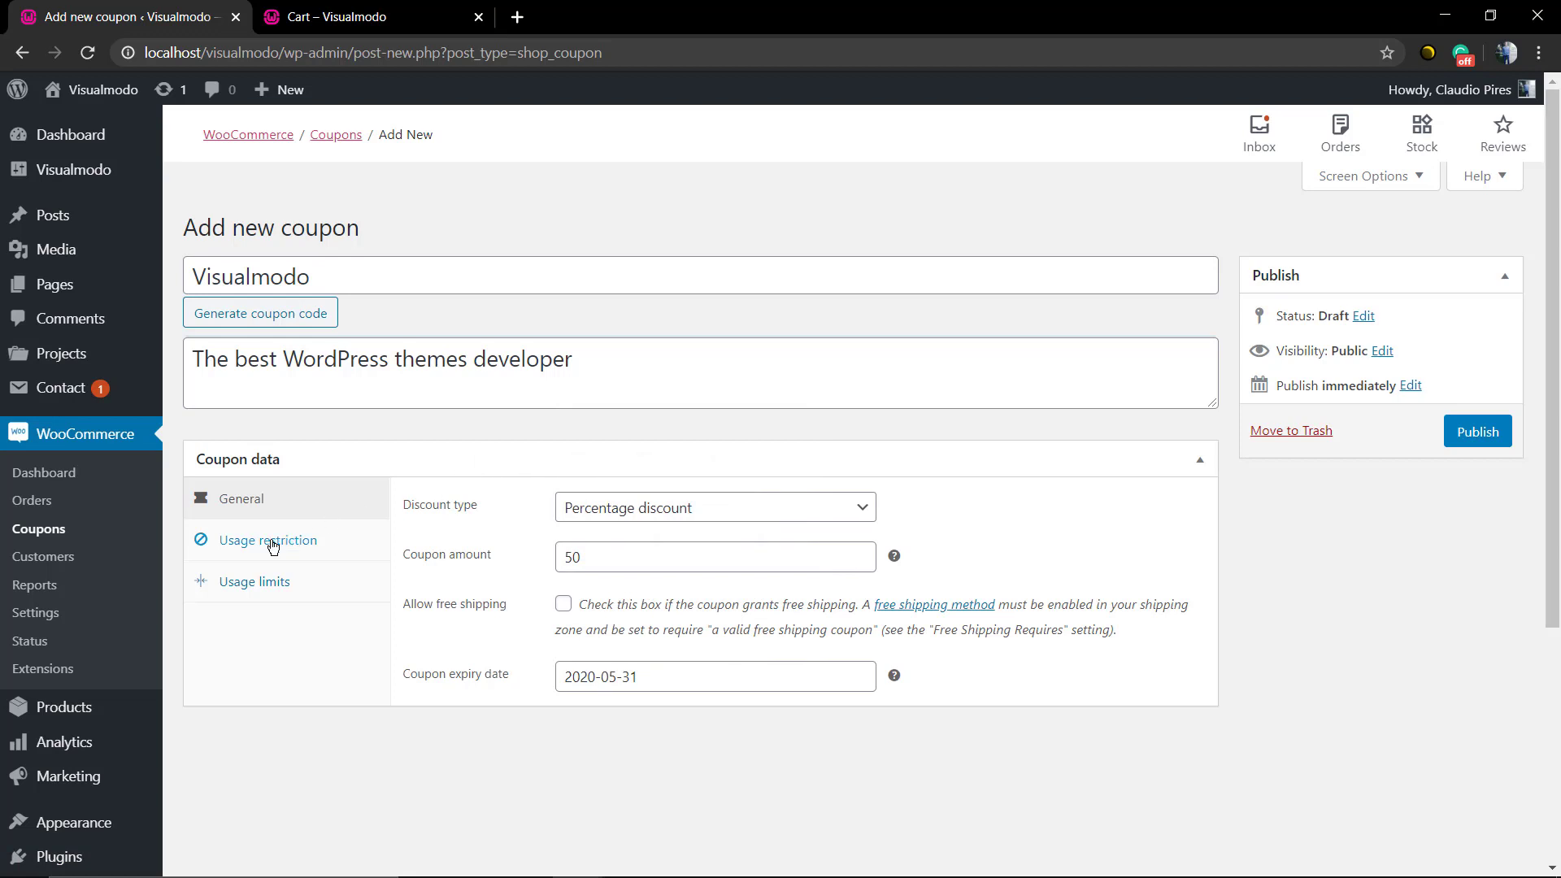
Step: Restrict the coupon to Individual use only under Usage restriction
click(243, 549)
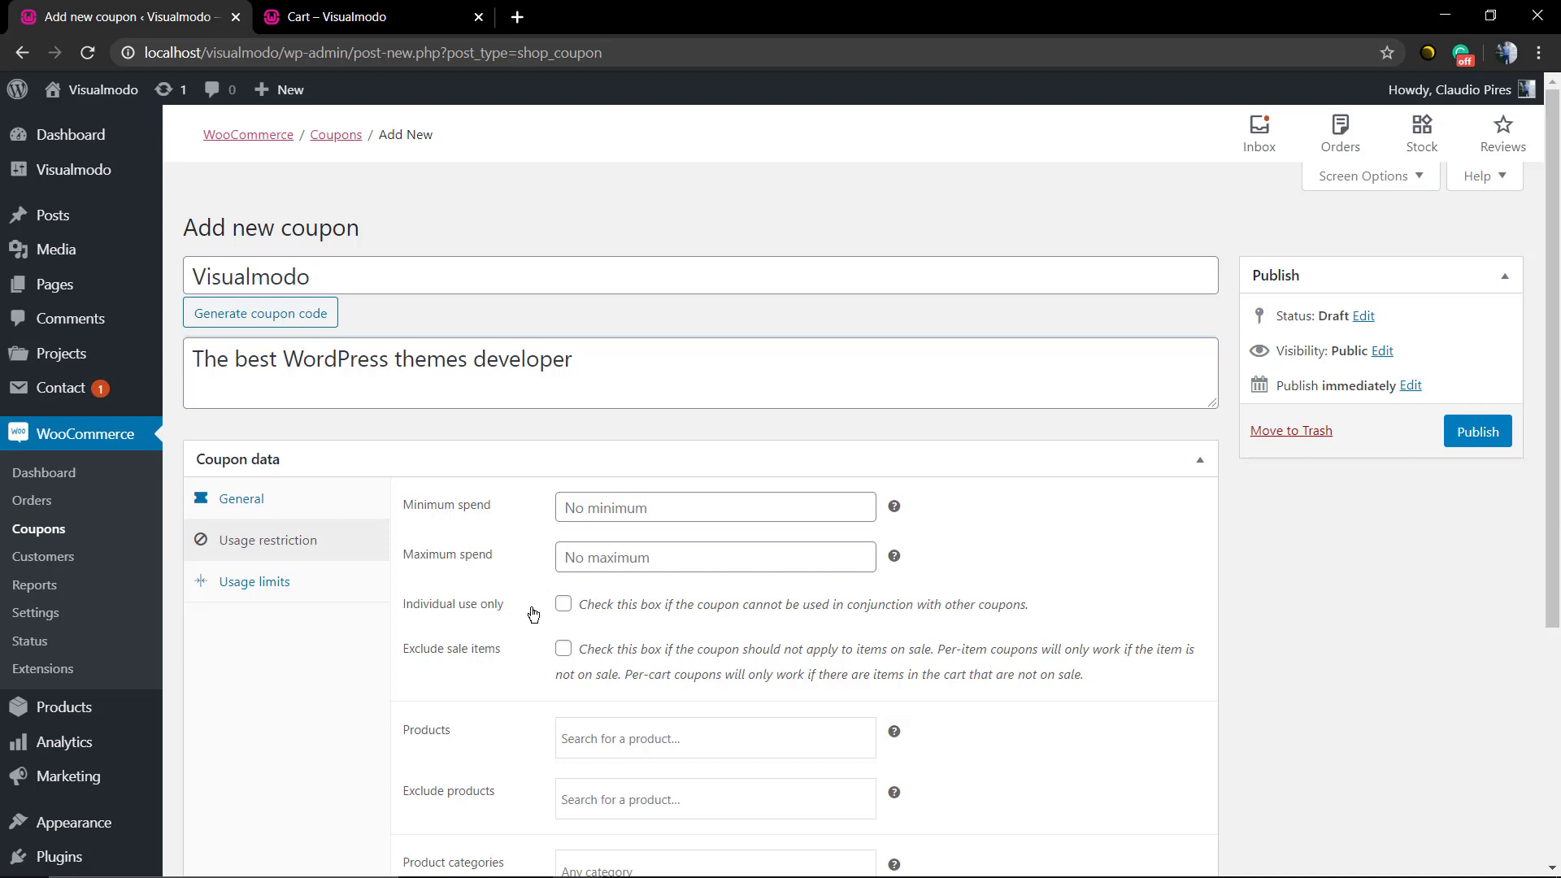
triple_click(638, 605)
click(637, 604)
click(564, 605)
Step: Review the remaining usage restriction fields and bring up the Usage limits settings
scroll(575, 608, down, 1)
scroll(574, 608, down, 1)
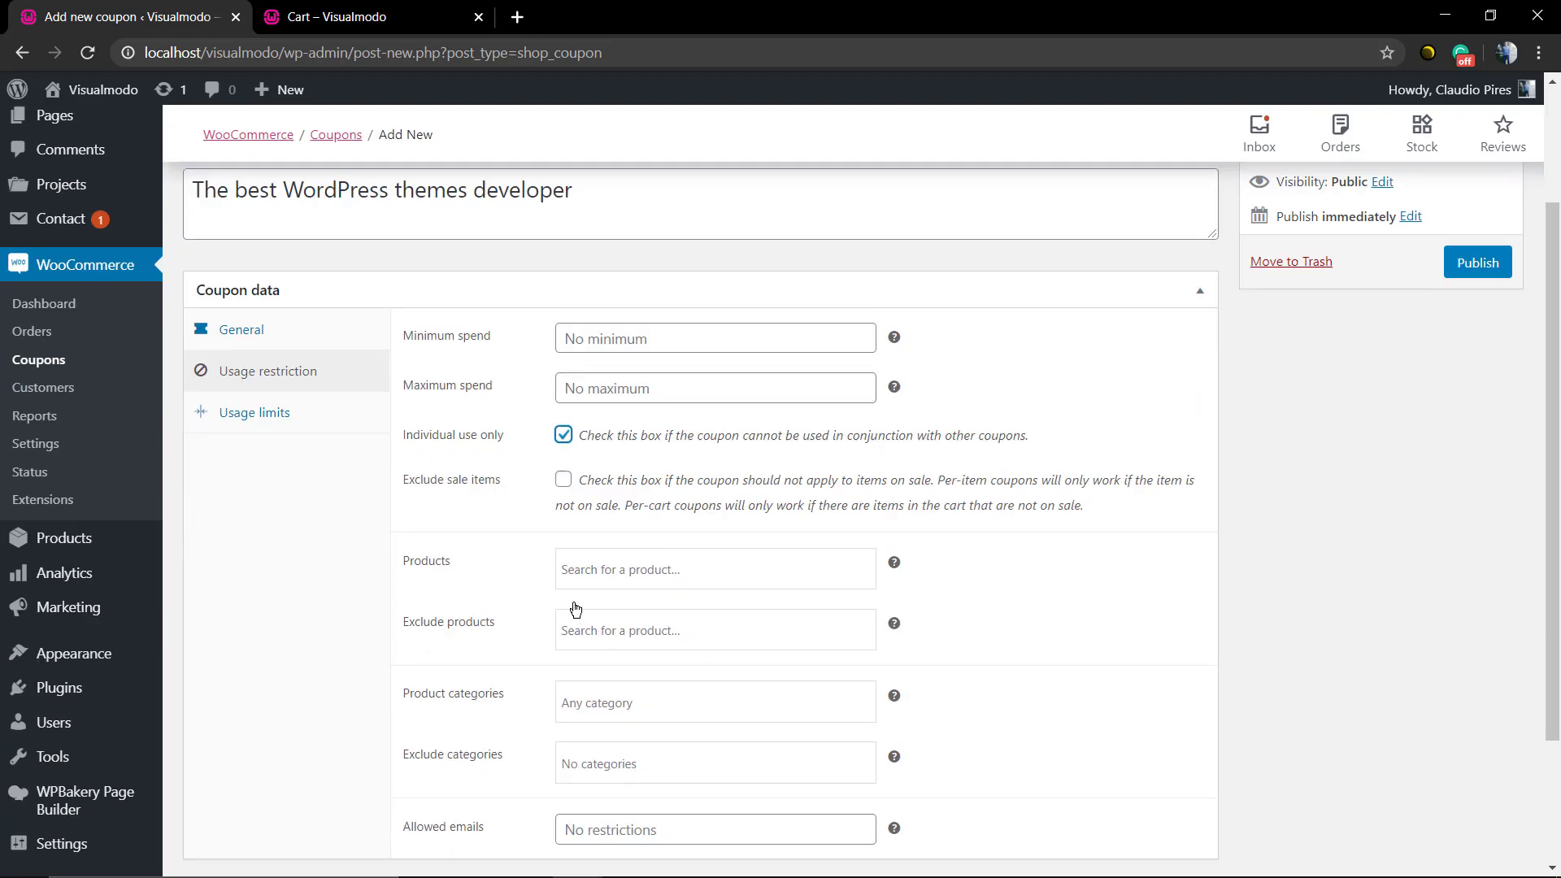
scroll(608, 579, down, 2)
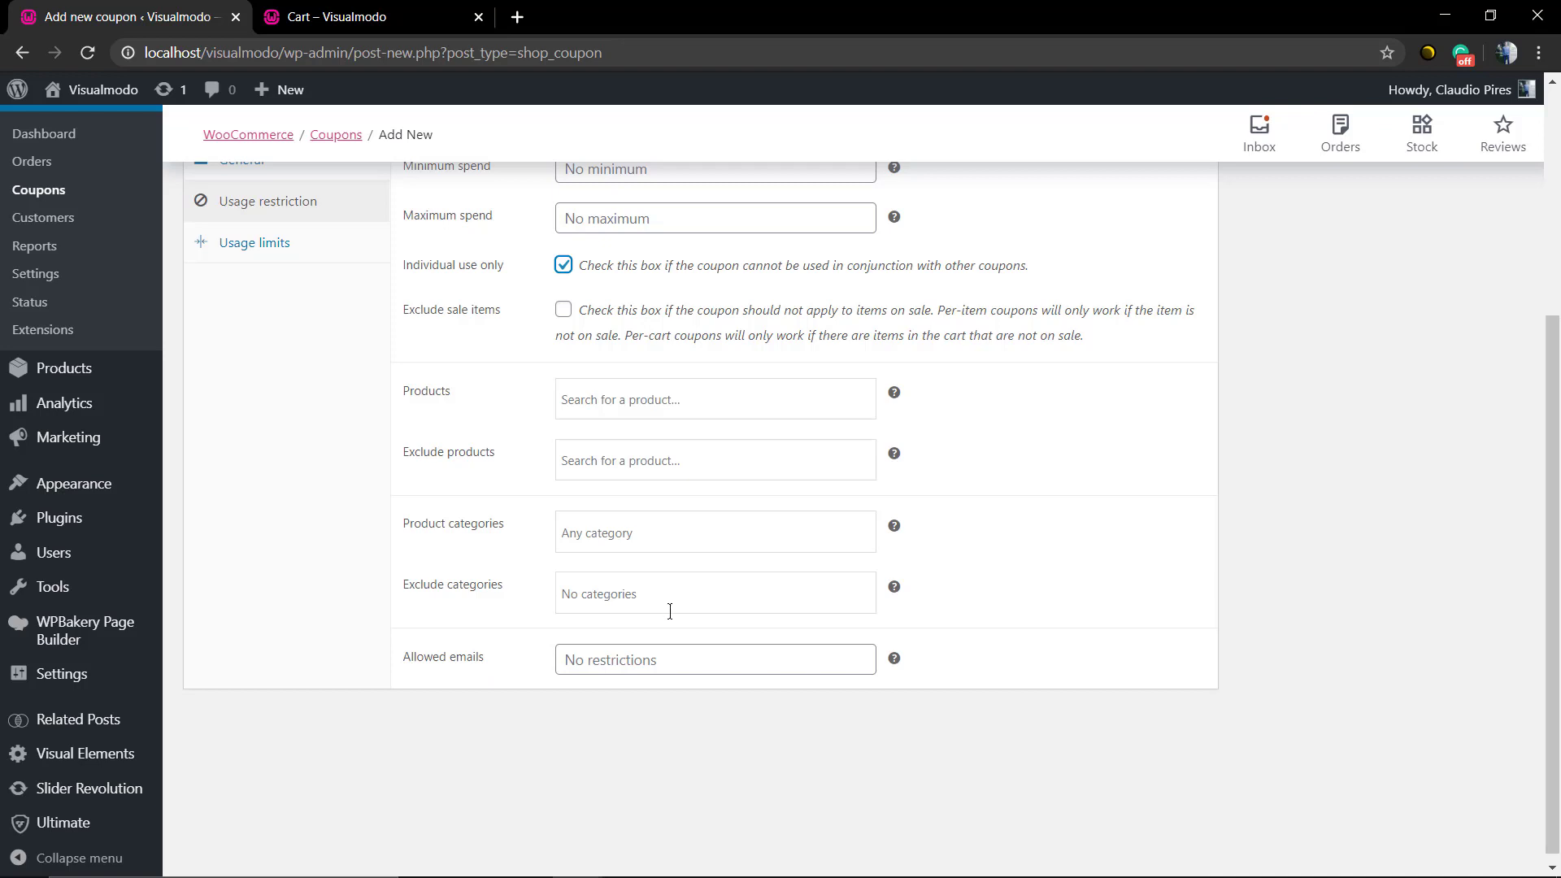
mouse_move(898, 587)
mouse_move(897, 529)
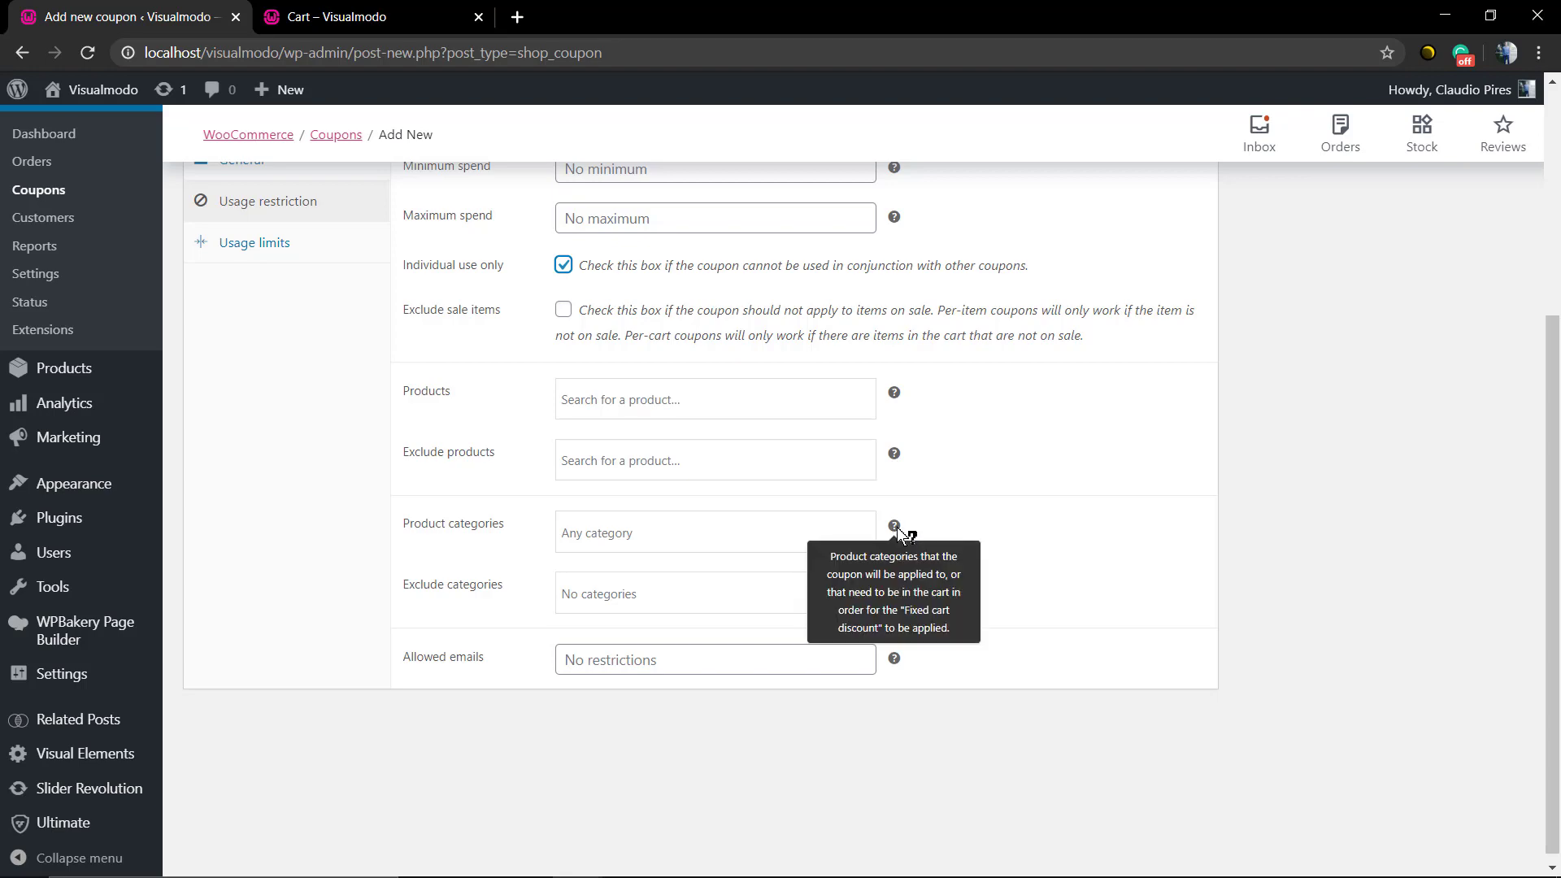
scroll(1137, 454, up, 4)
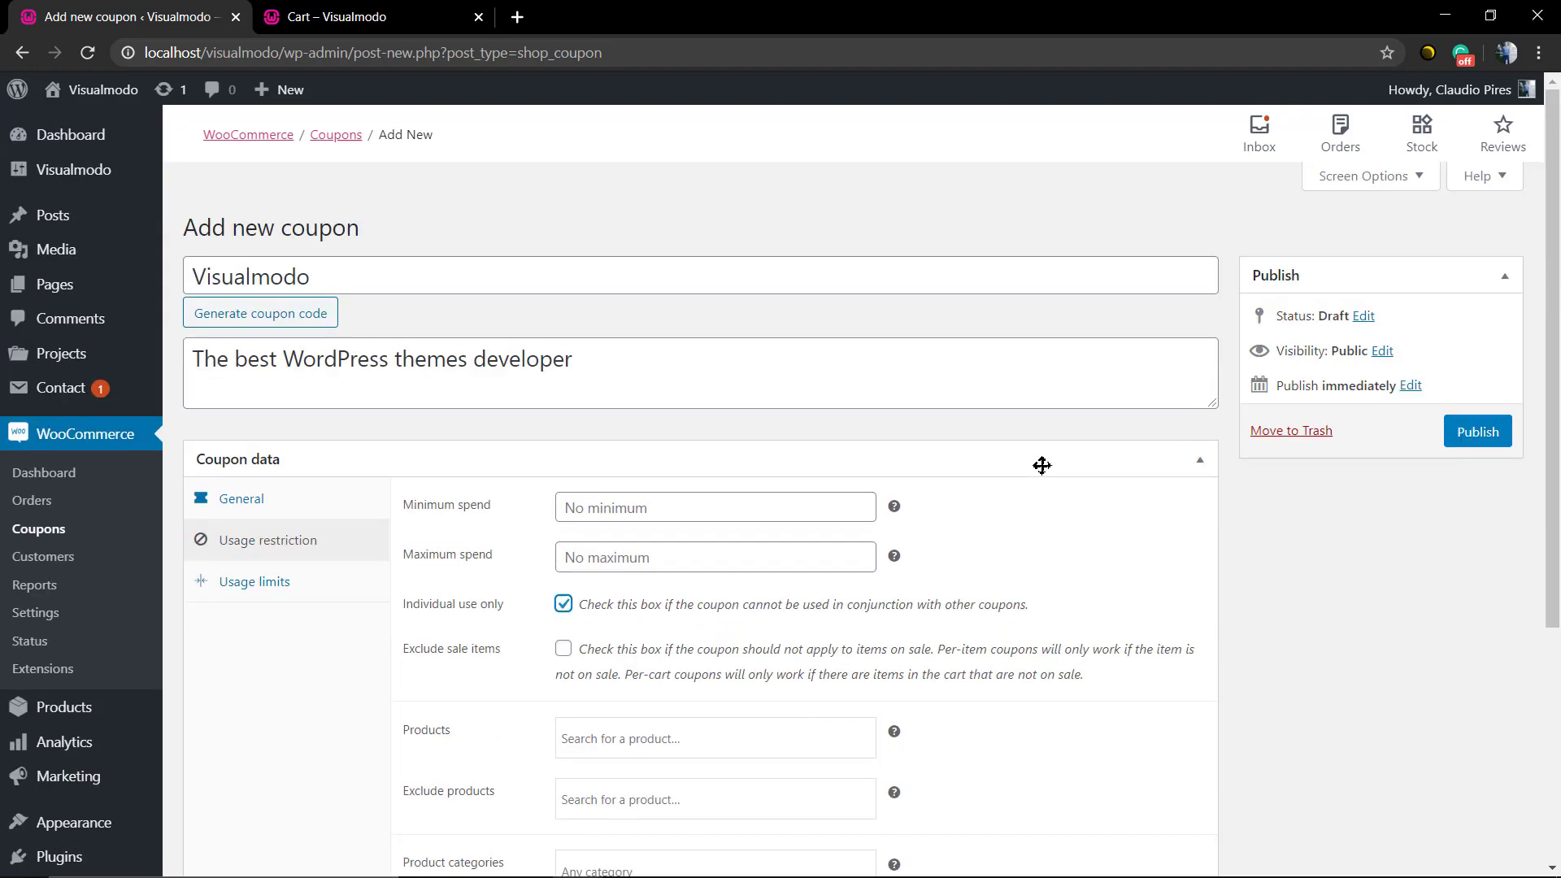
click(293, 586)
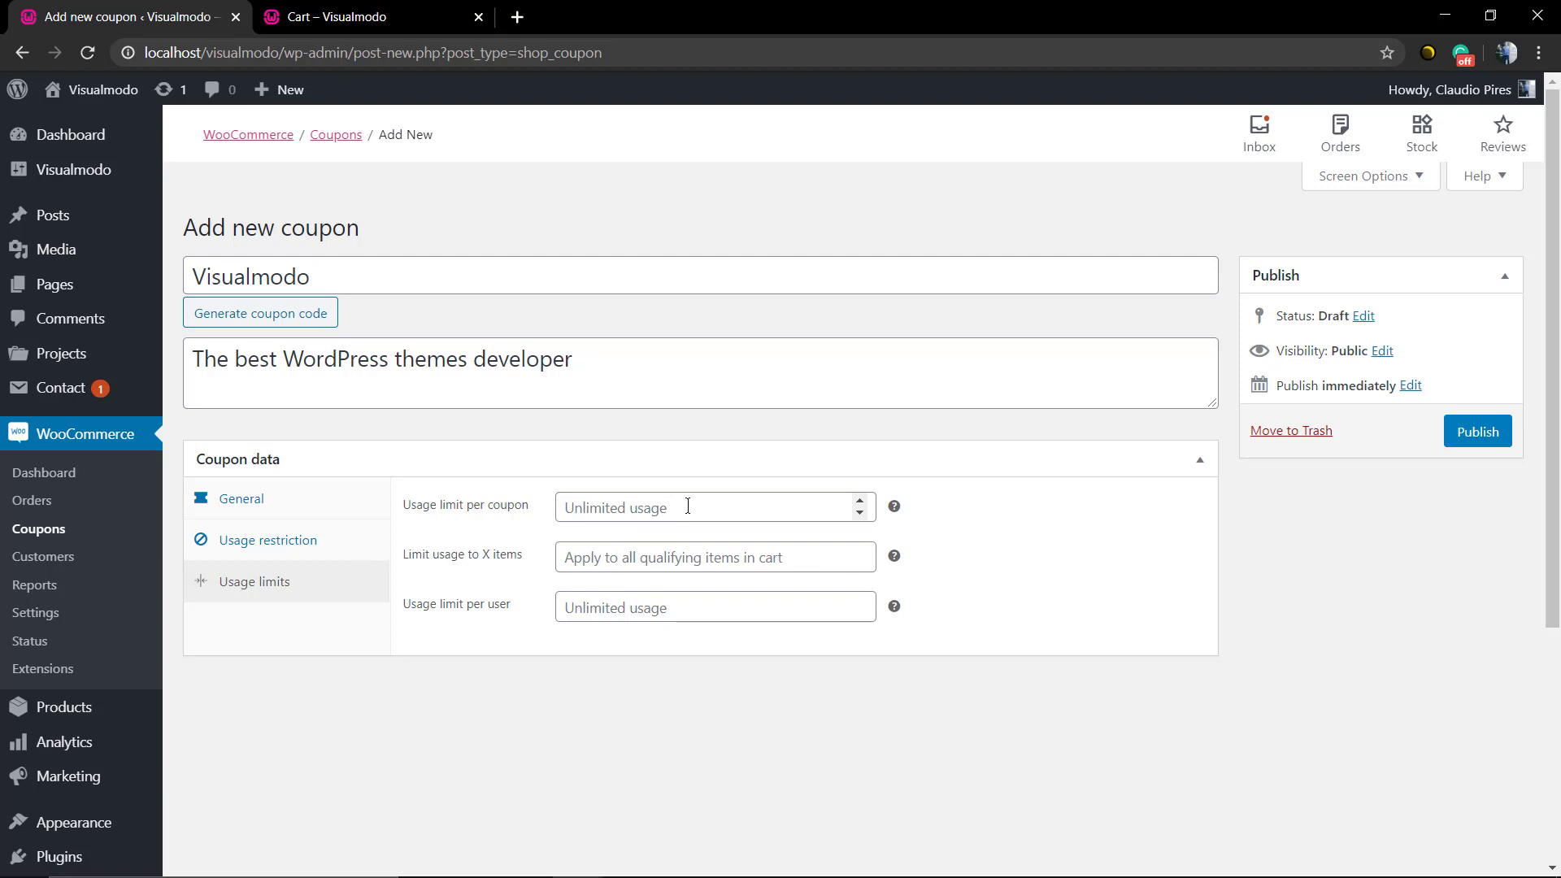
Step: Limit the coupon to 100 uses per coupon and publish it
click(691, 506)
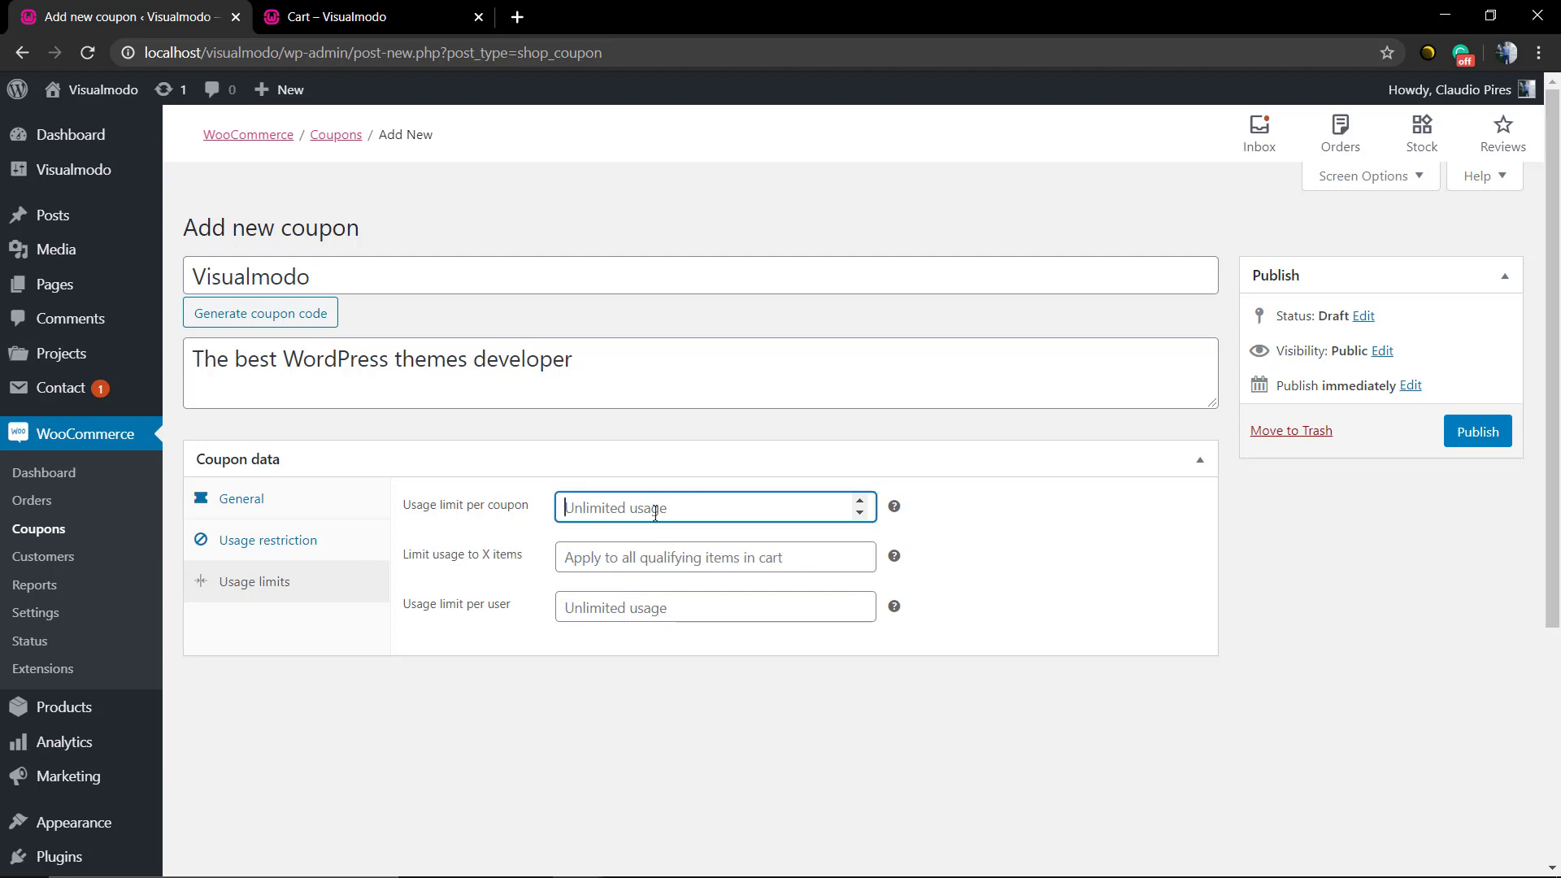
text(100)
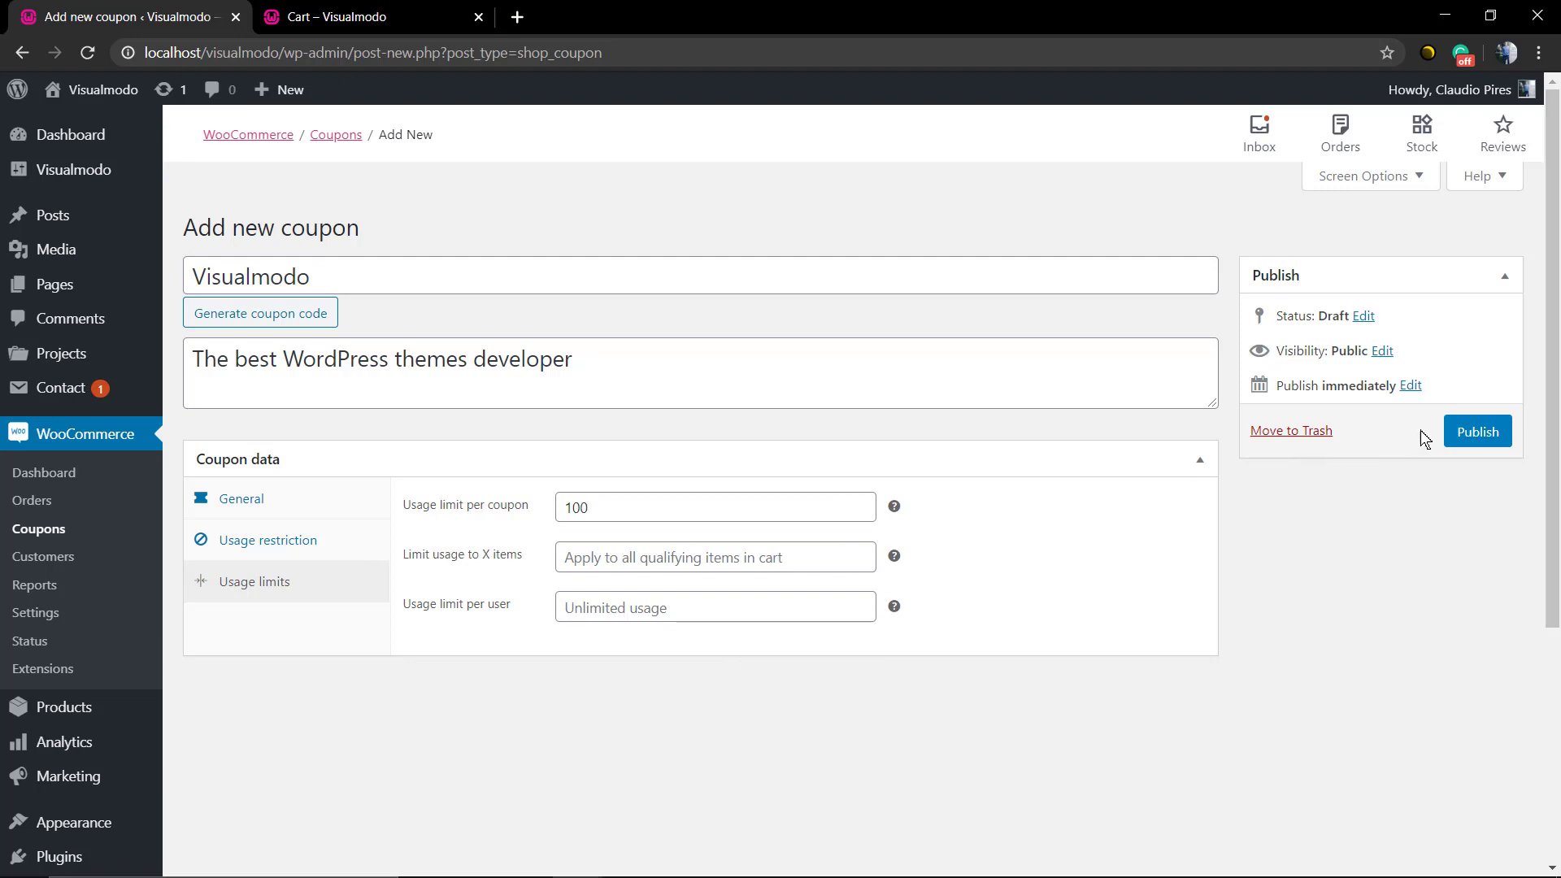
click(1478, 432)
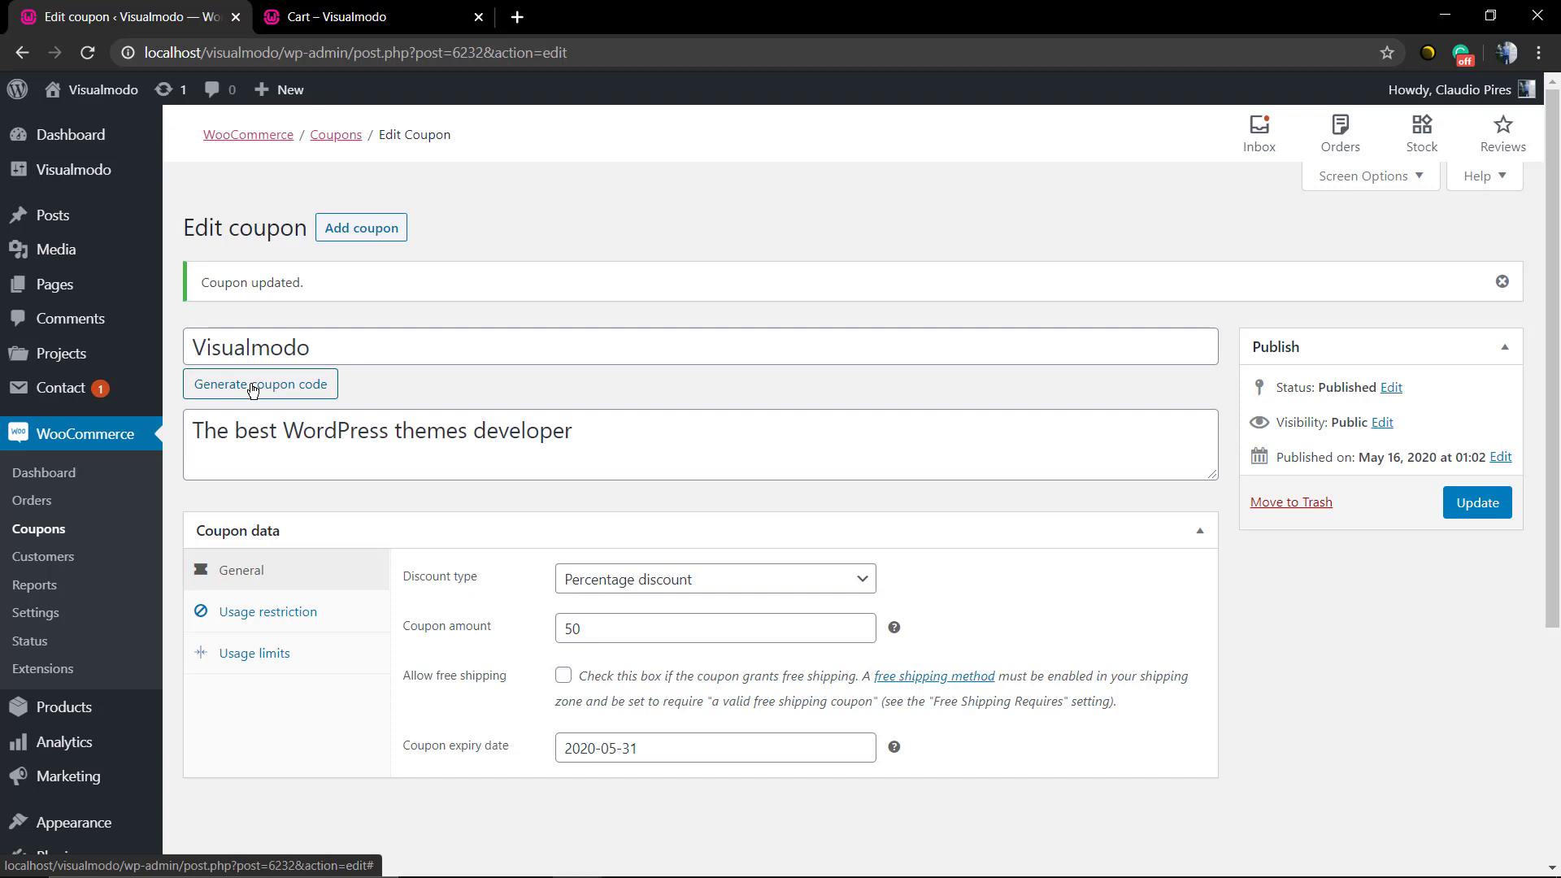
Step: Return to the coupons list showing visualmodo: 50% off, 0 / 100 uses, expiring May 31, 2020
click(126, 430)
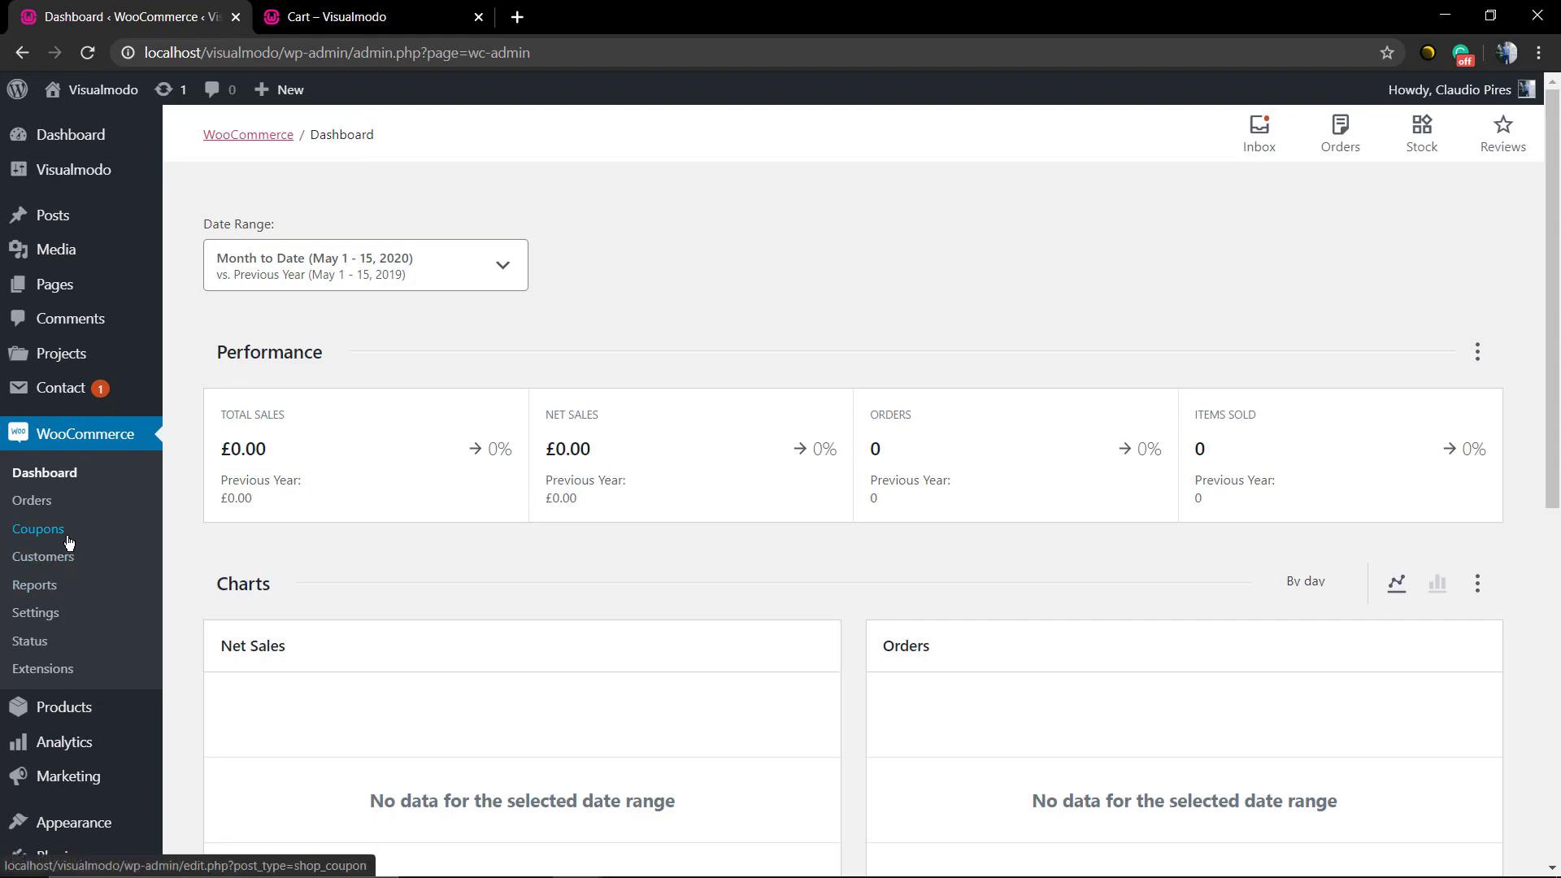
click(67, 537)
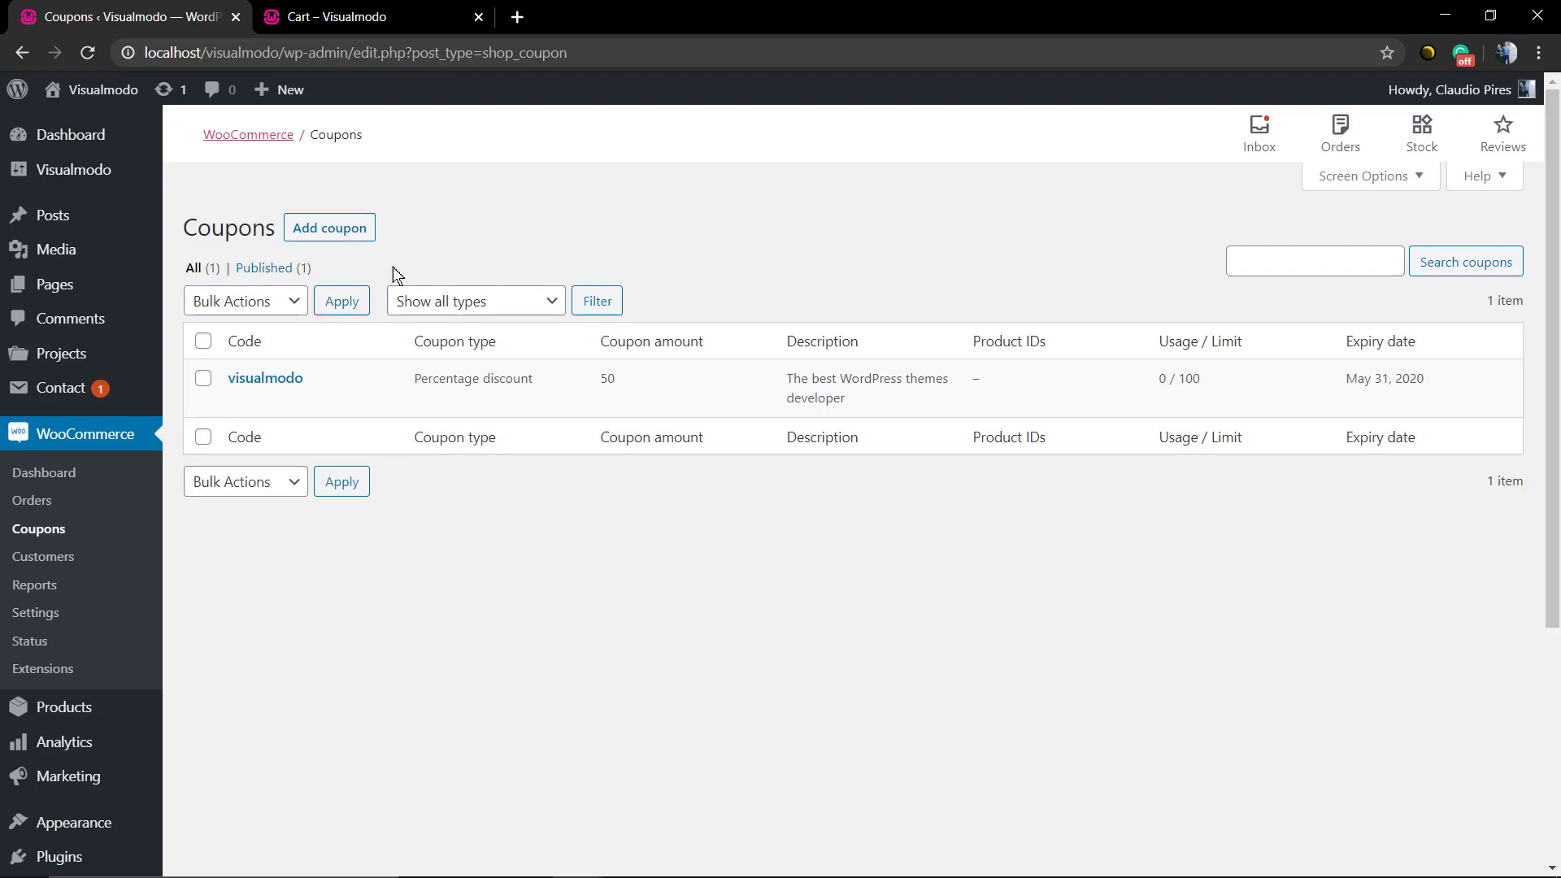
Step: Apply code Visualmodo in the reloaded cart, taking £966.48 off for a £966.48 total
click(343, 29)
click(542, 298)
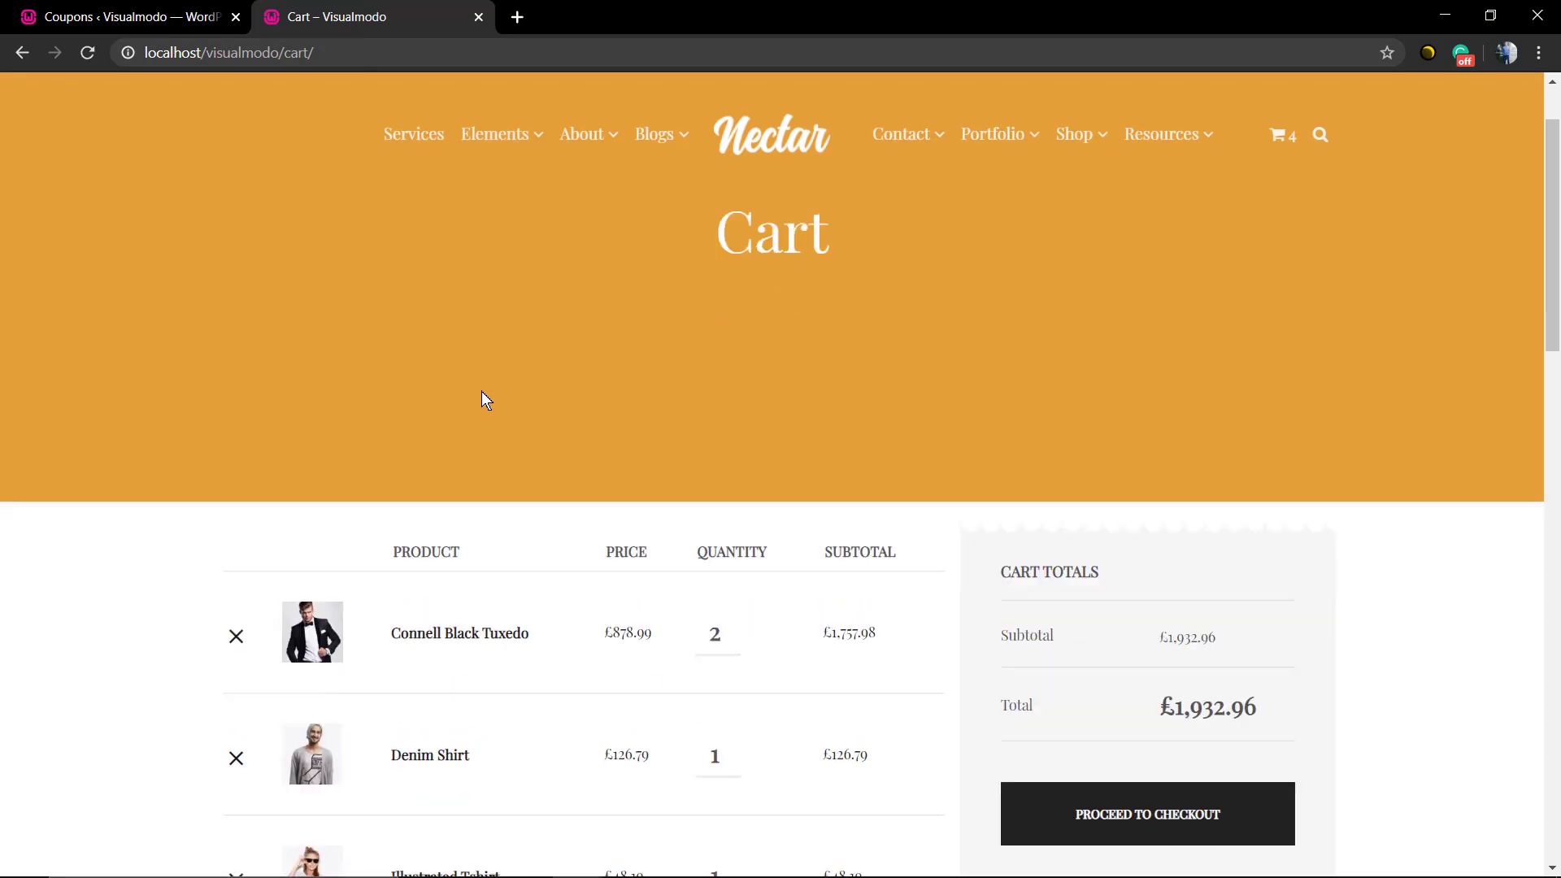
scroll(488, 399, down, 8)
click(326, 419)
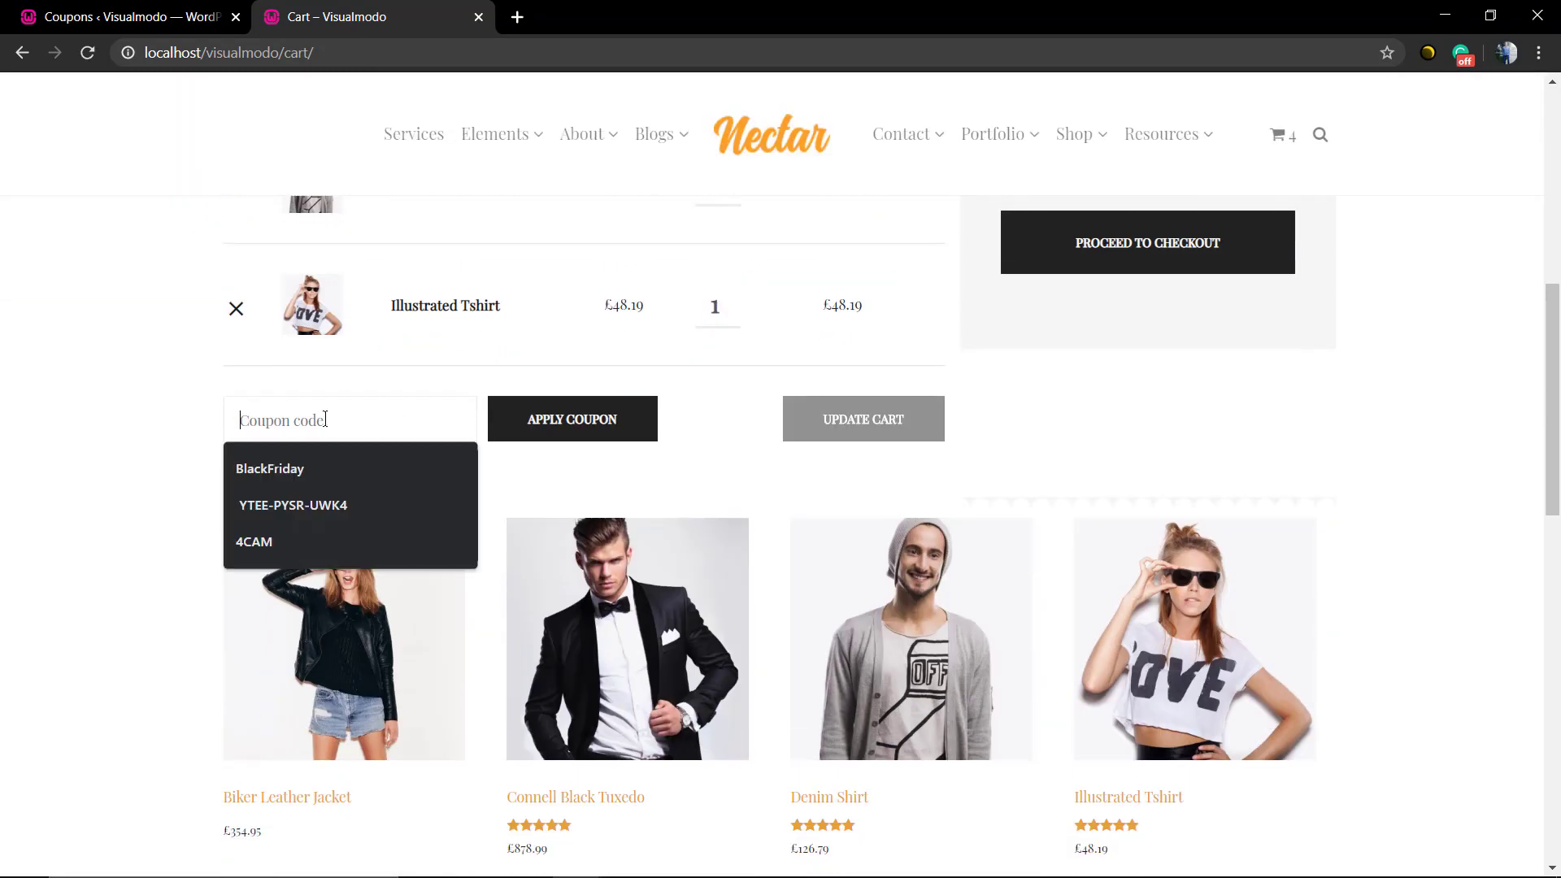
text(Visu)
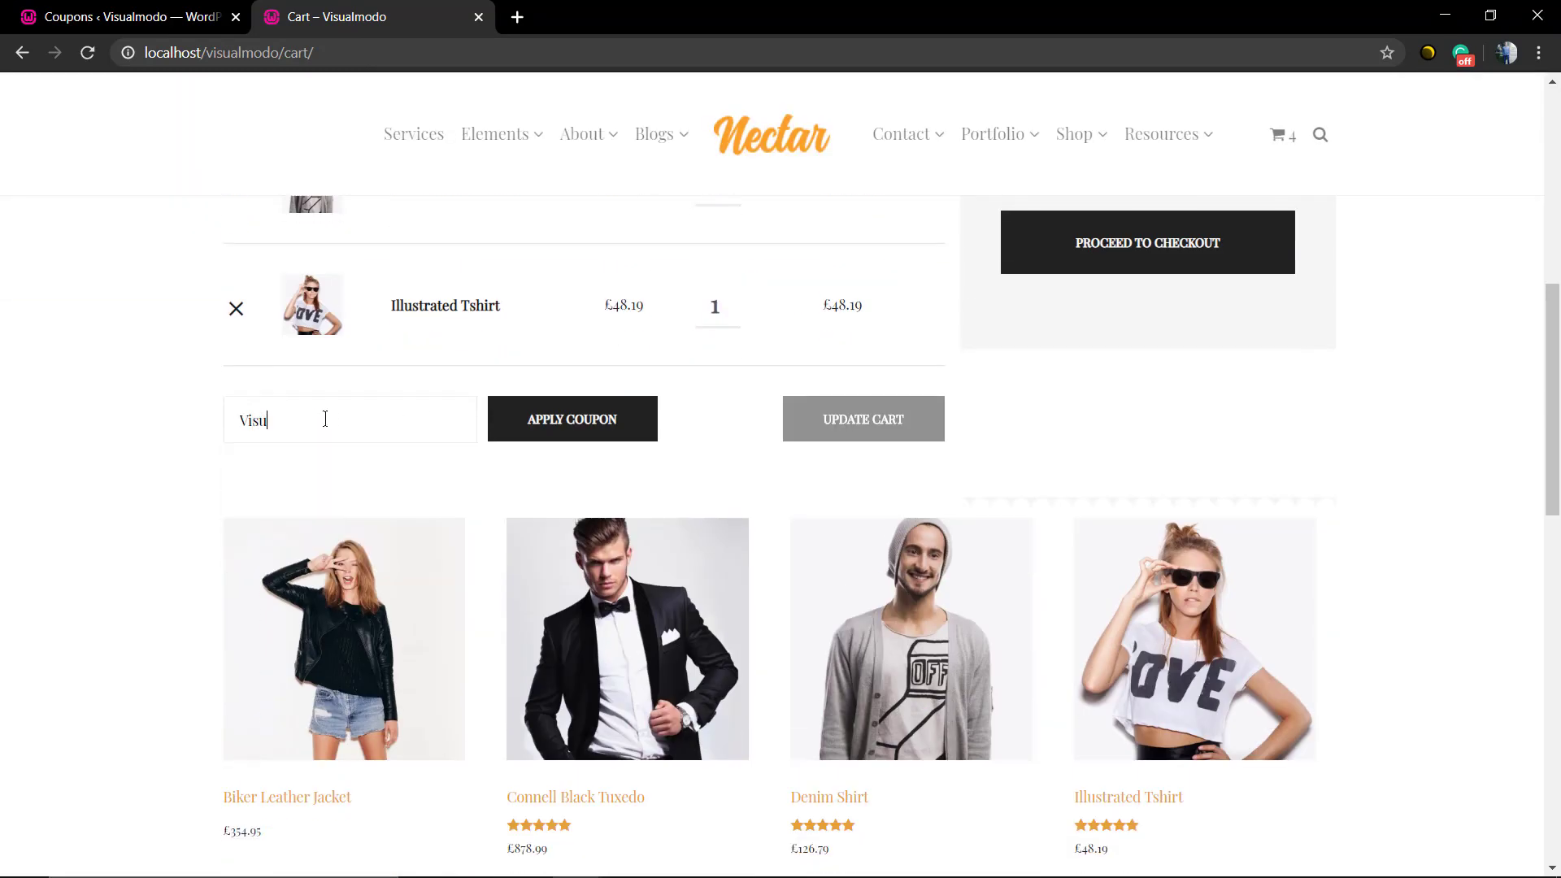
text(almodo)
click(558, 427)
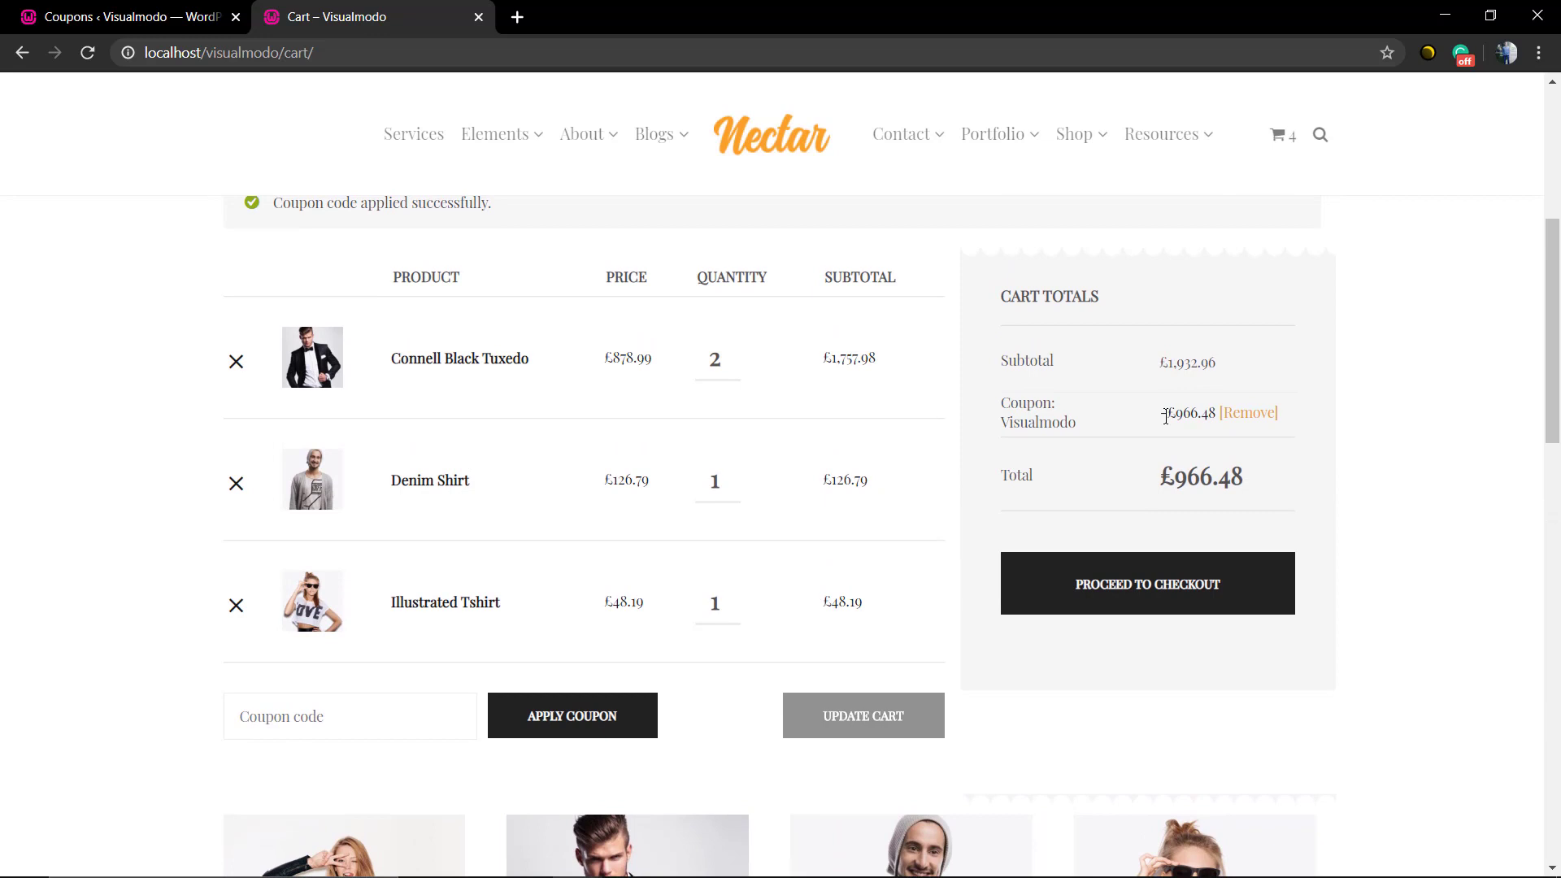
drag(1166, 417, 1222, 435)
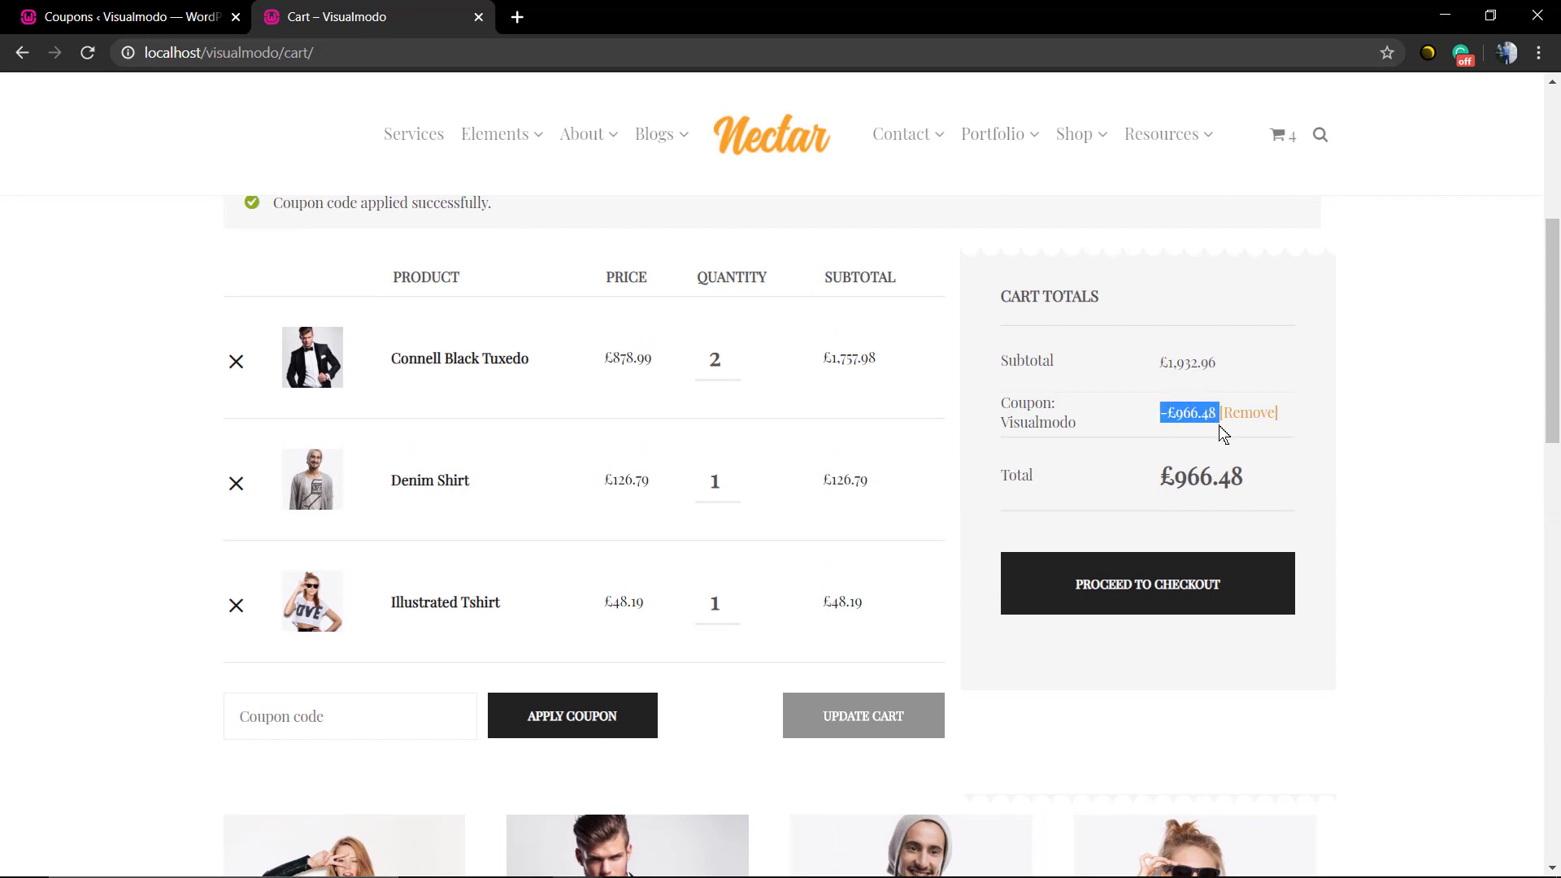
click(1138, 490)
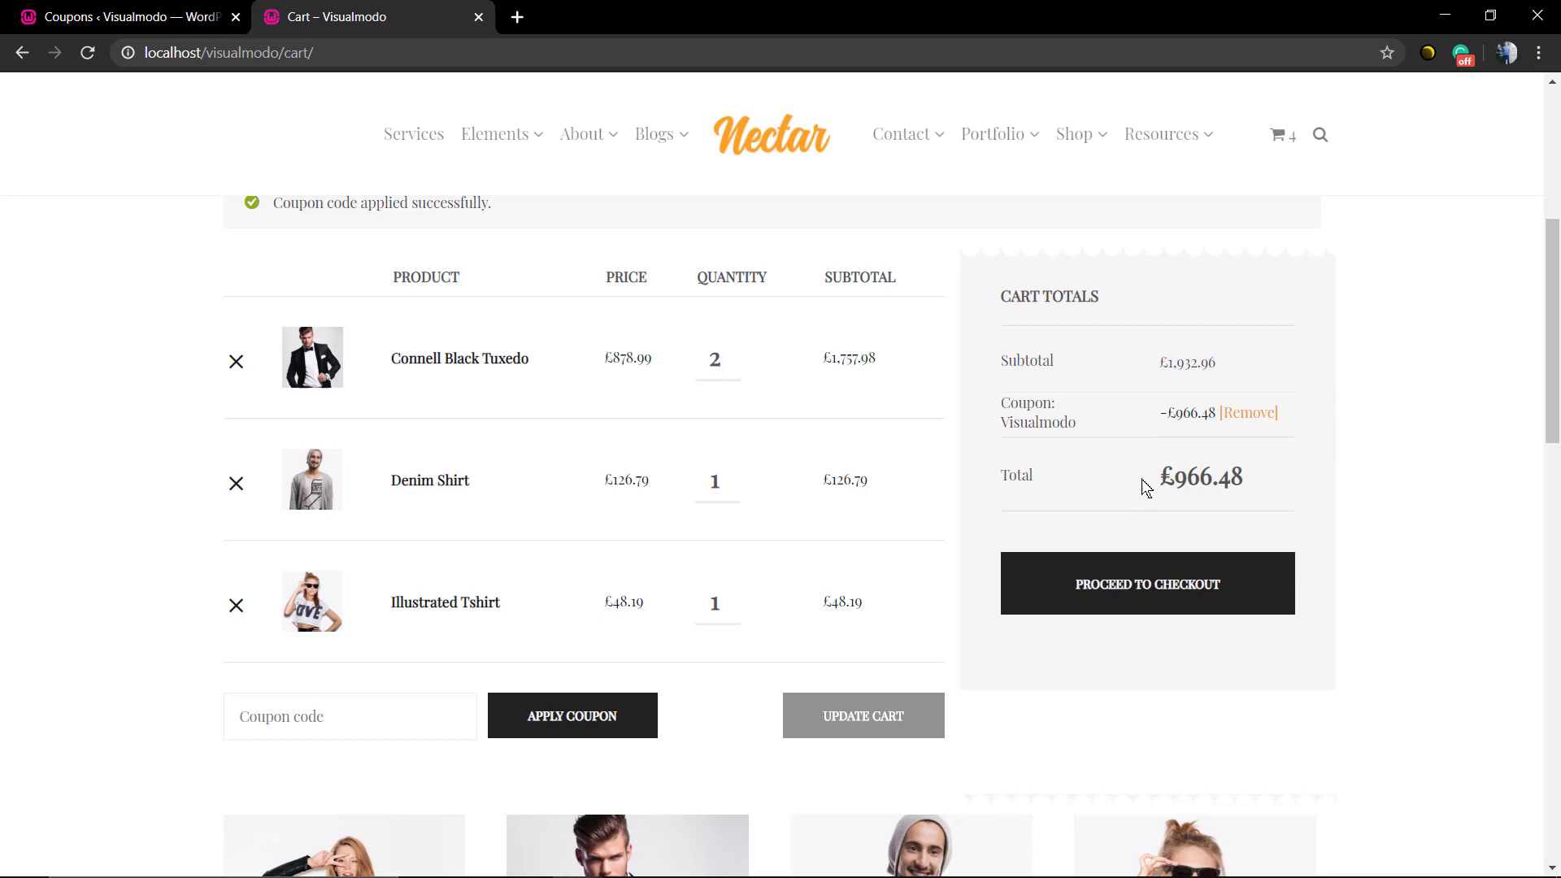
scroll(1147, 488, up, 5)
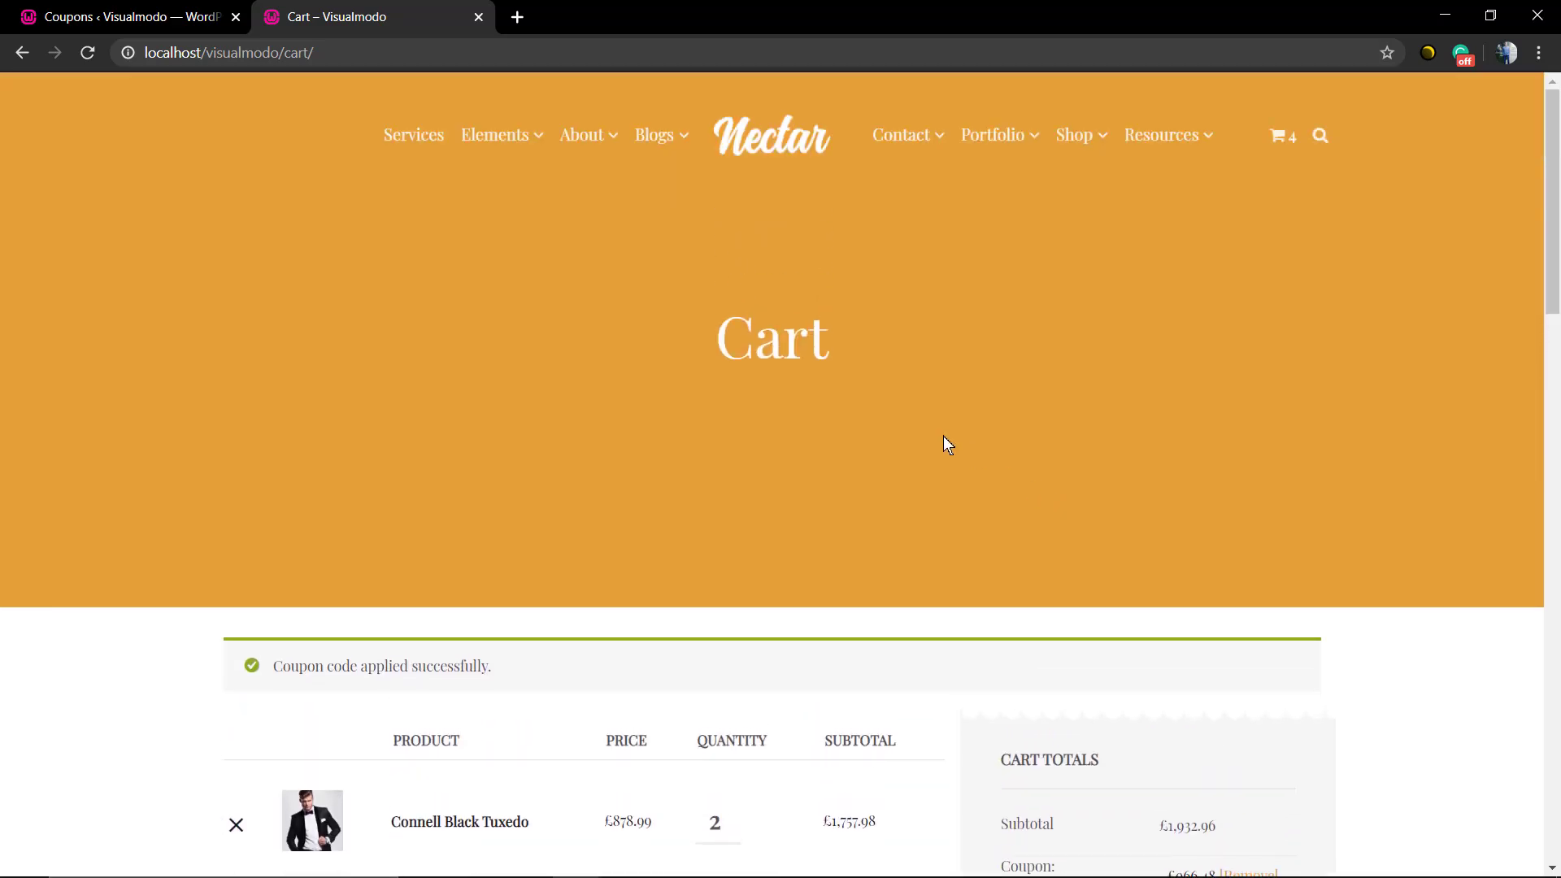
Step: In the Visualmodo Theme Options, switch Header > Enable Alert Message to On
click(198, 6)
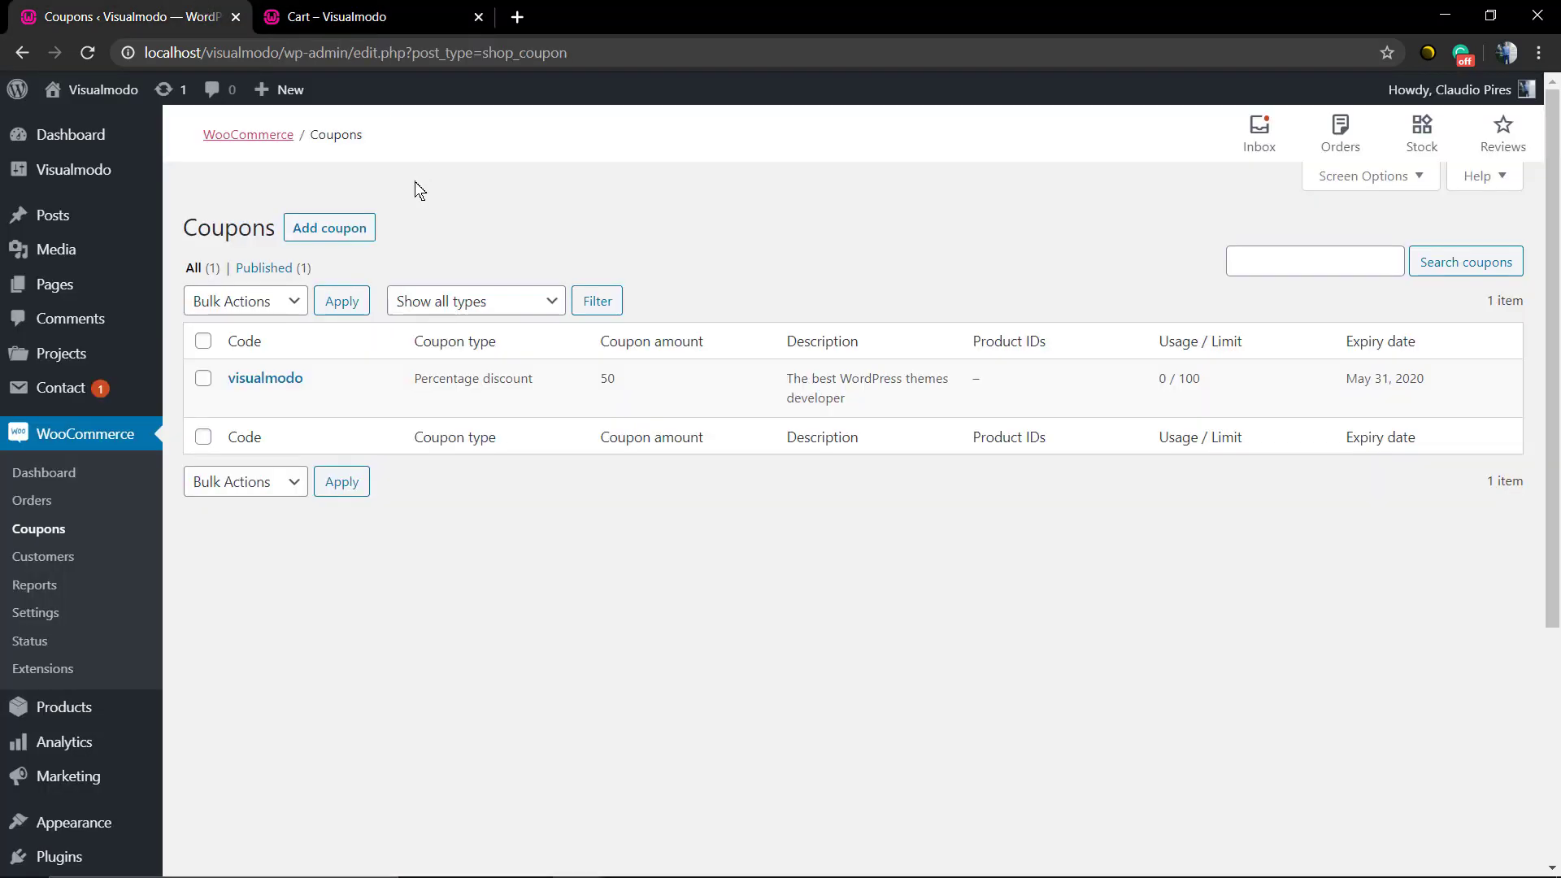
mouse_move(97, 174)
click(185, 197)
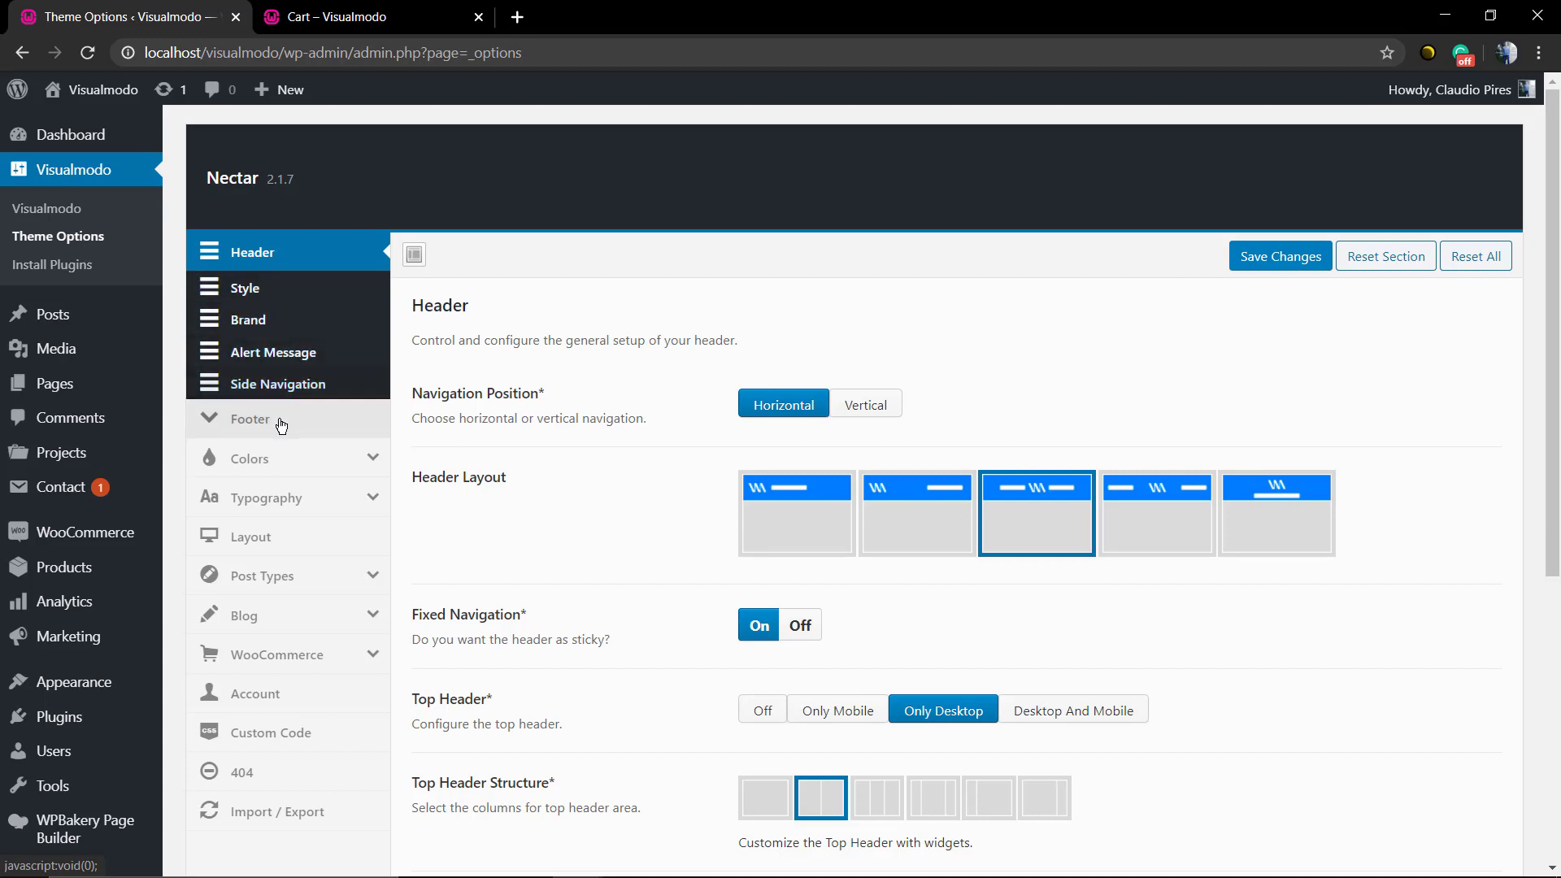
click(298, 356)
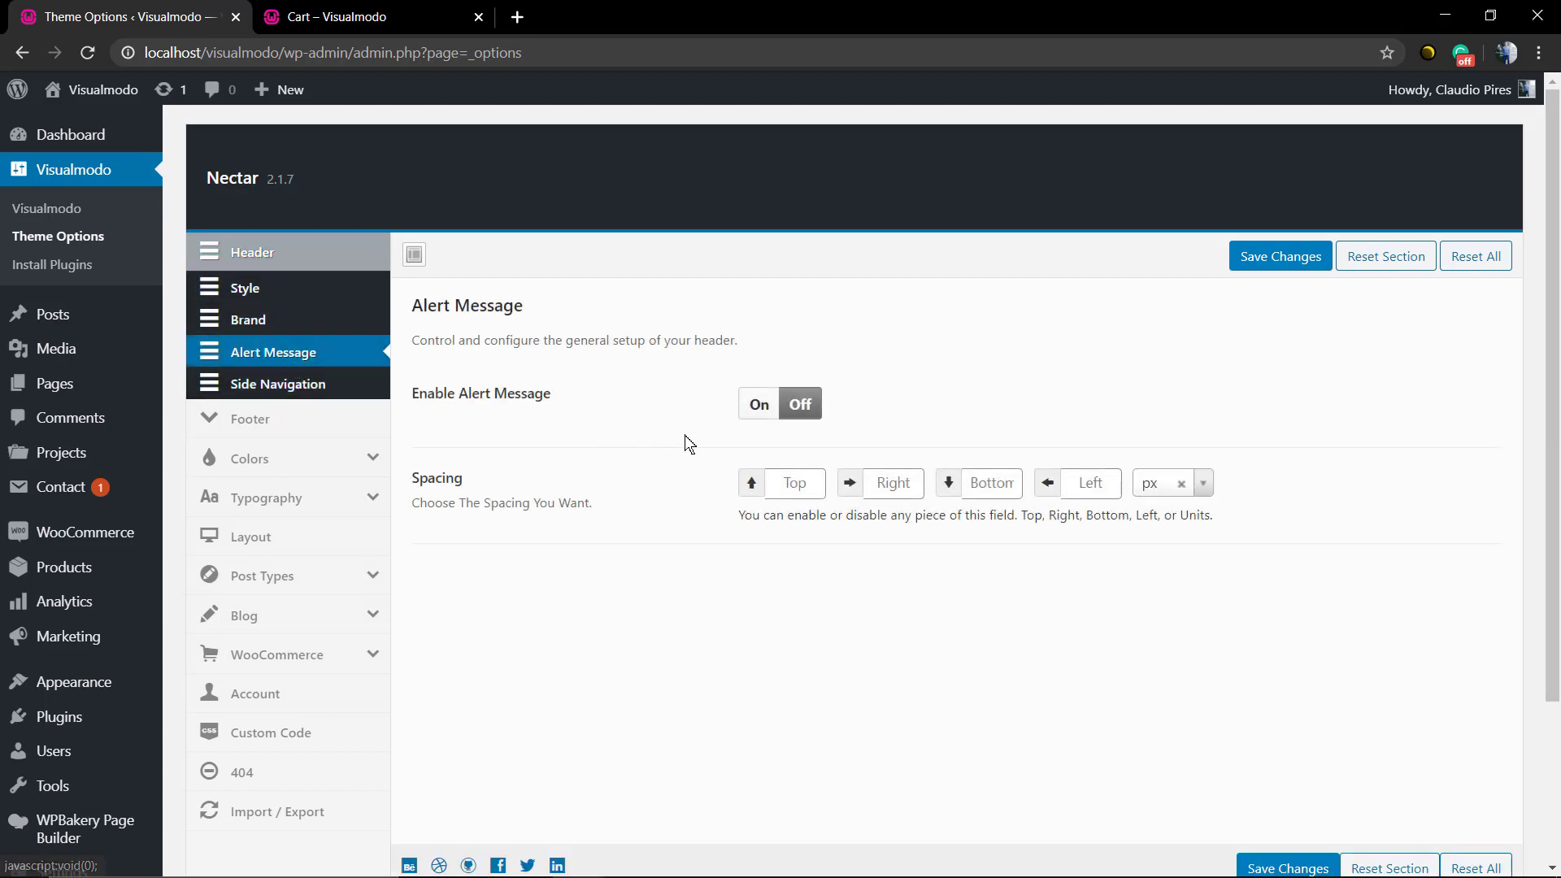
click(752, 415)
scroll(750, 416, down, 5)
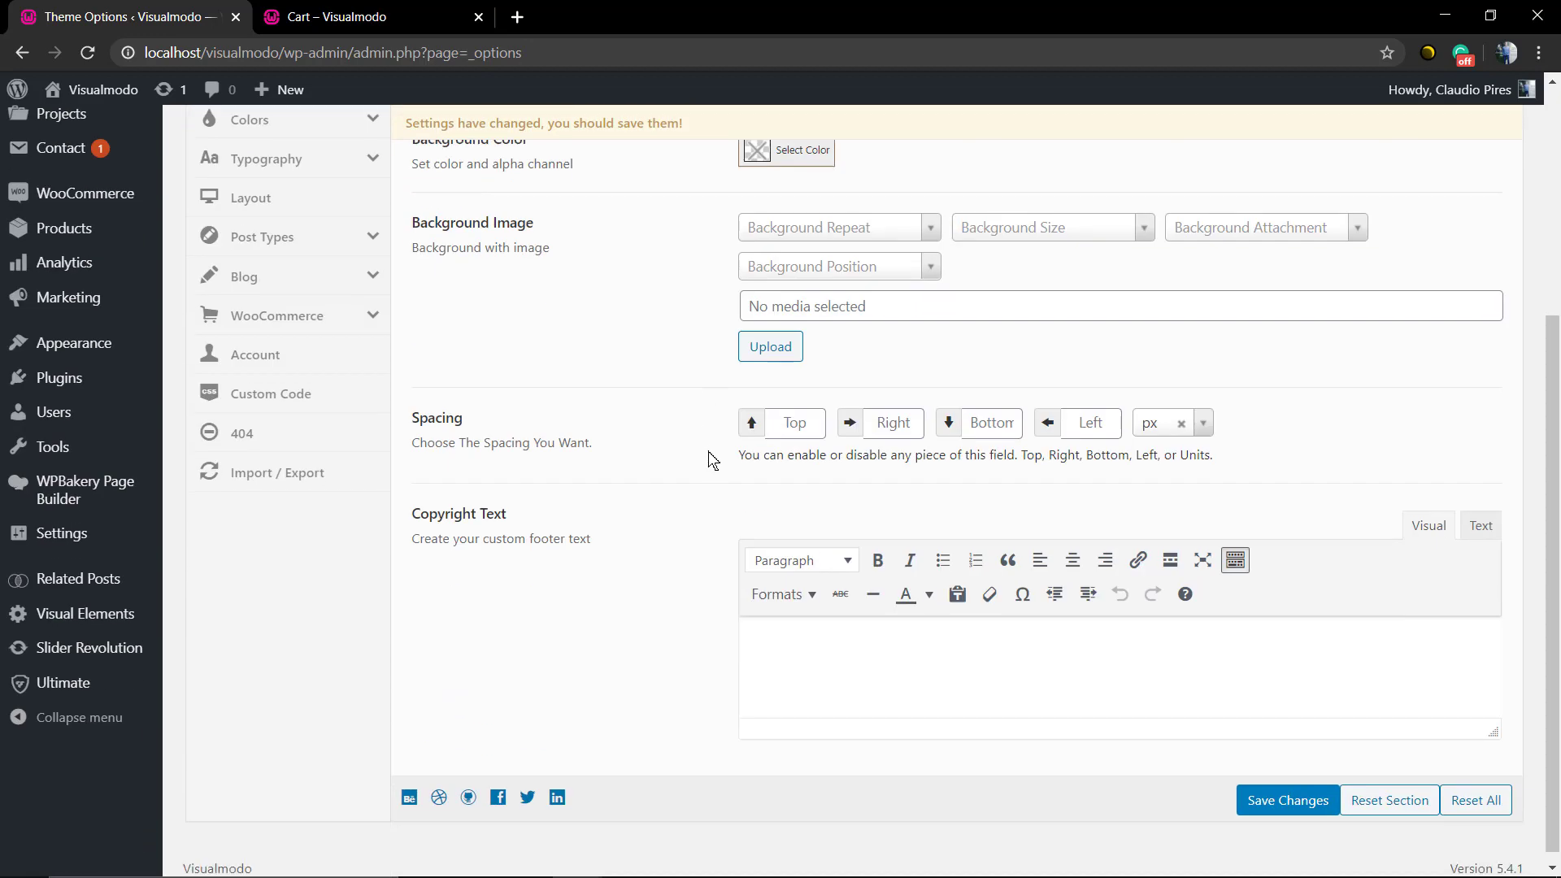
Step: Change the alert message text to 'Big Sale 50% OFF: Discount Coupon Code: Visualmodo' and save the theme options
click(804, 644)
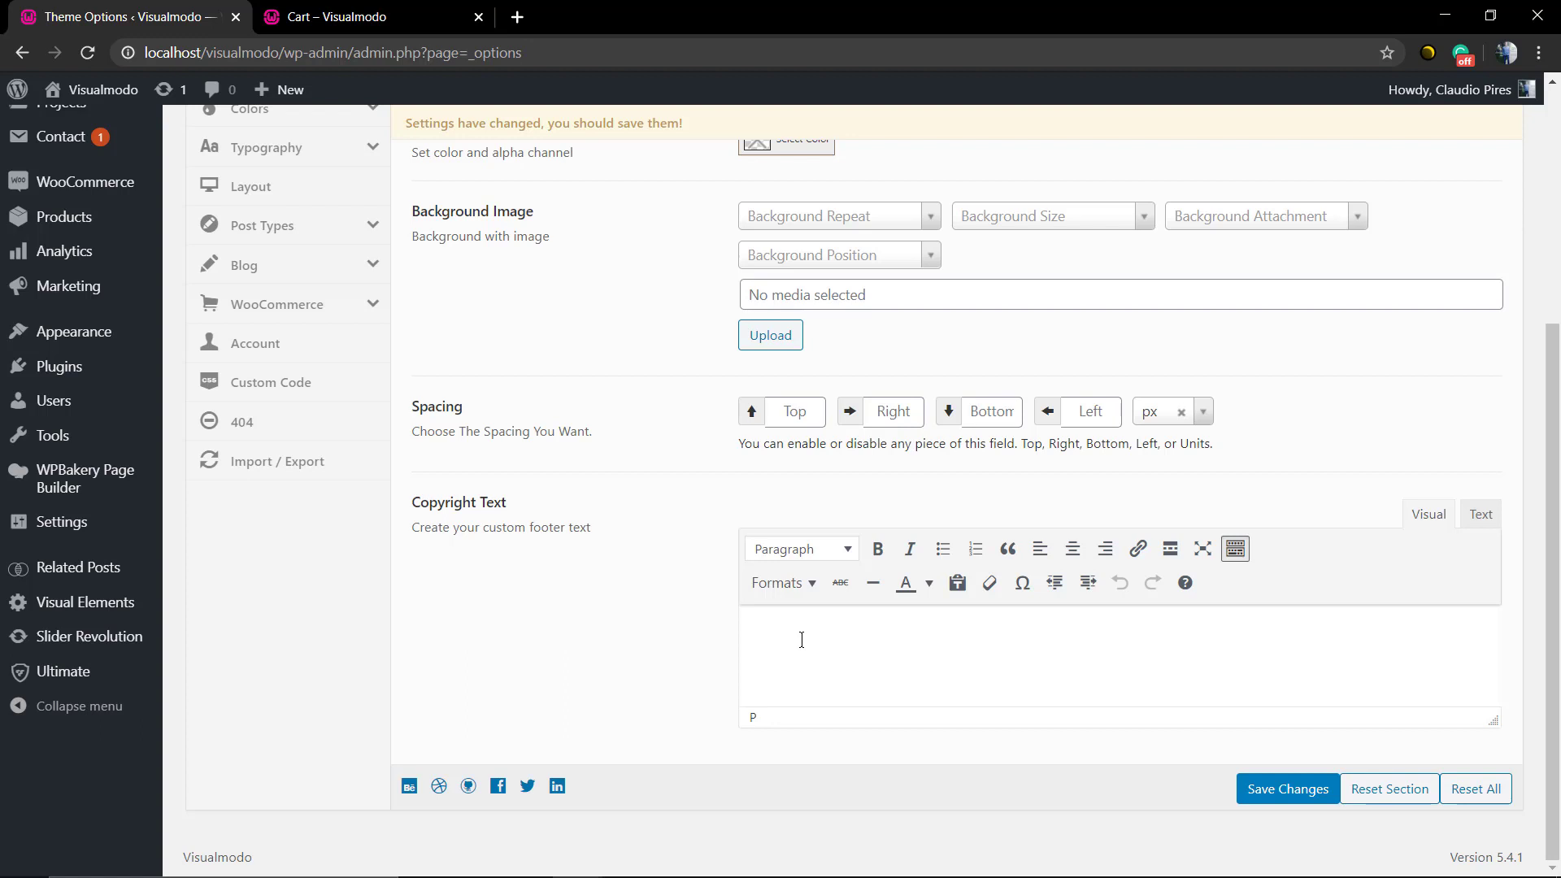
text(Big Sale: Discount Coupon)
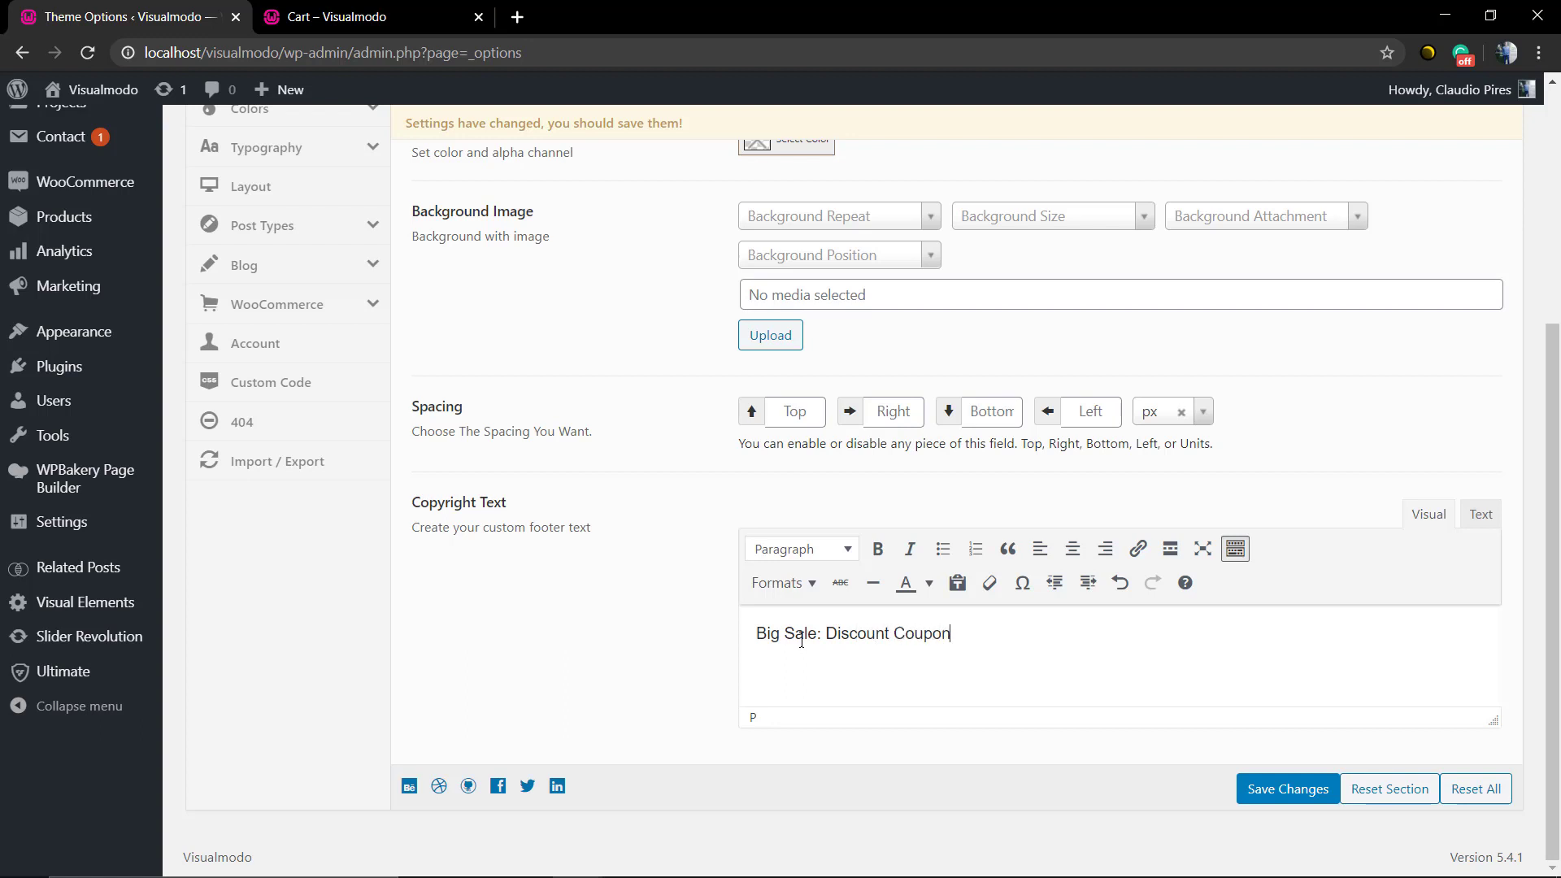
text(de: Visualmodo)
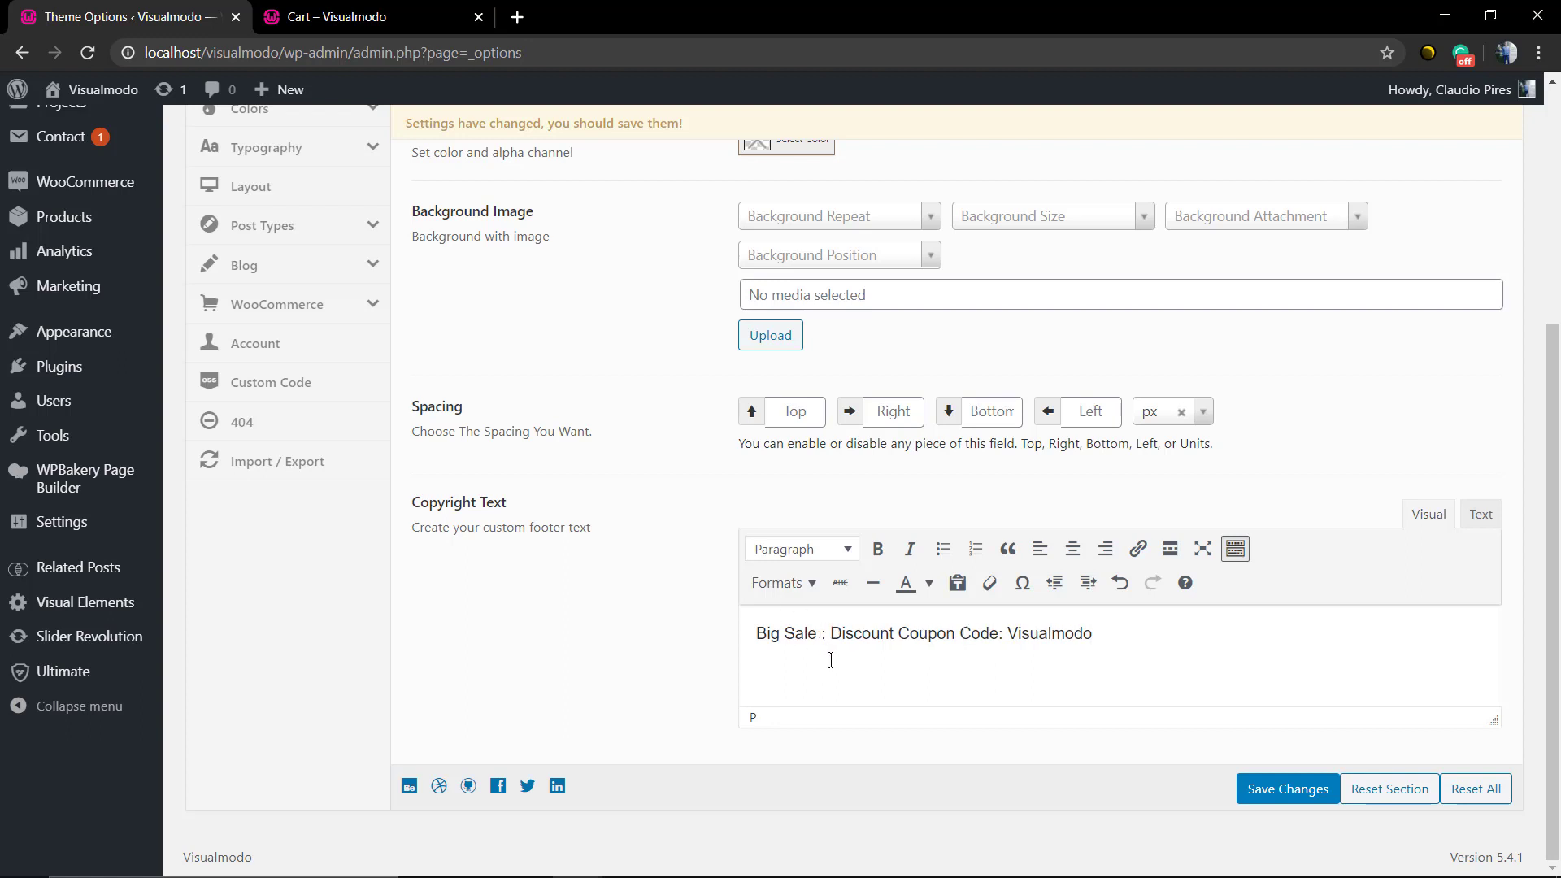
text( 50%)
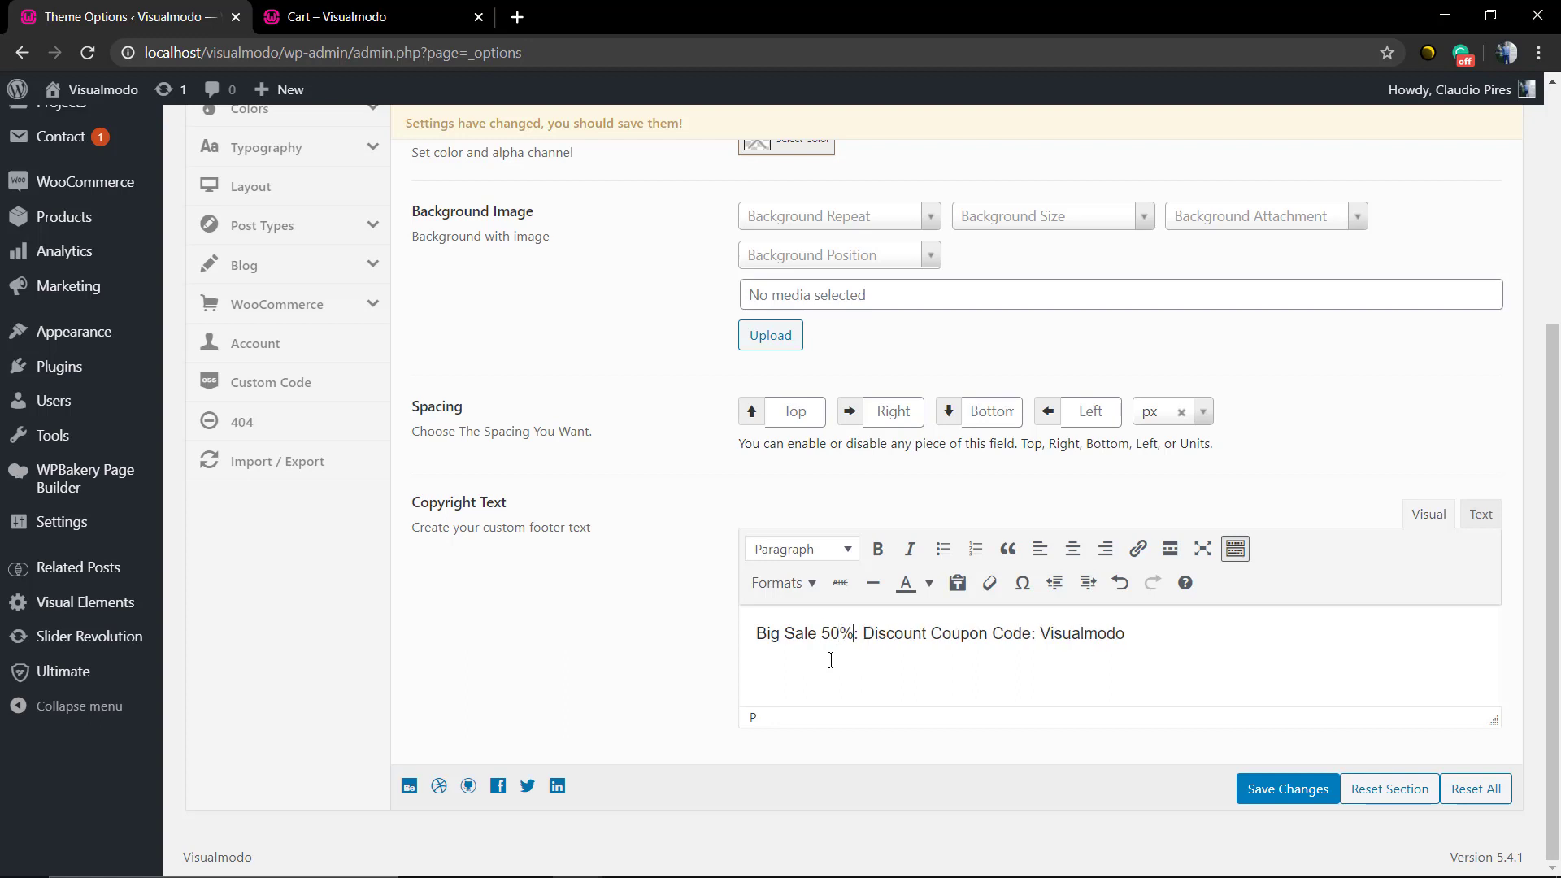
text( OFF)
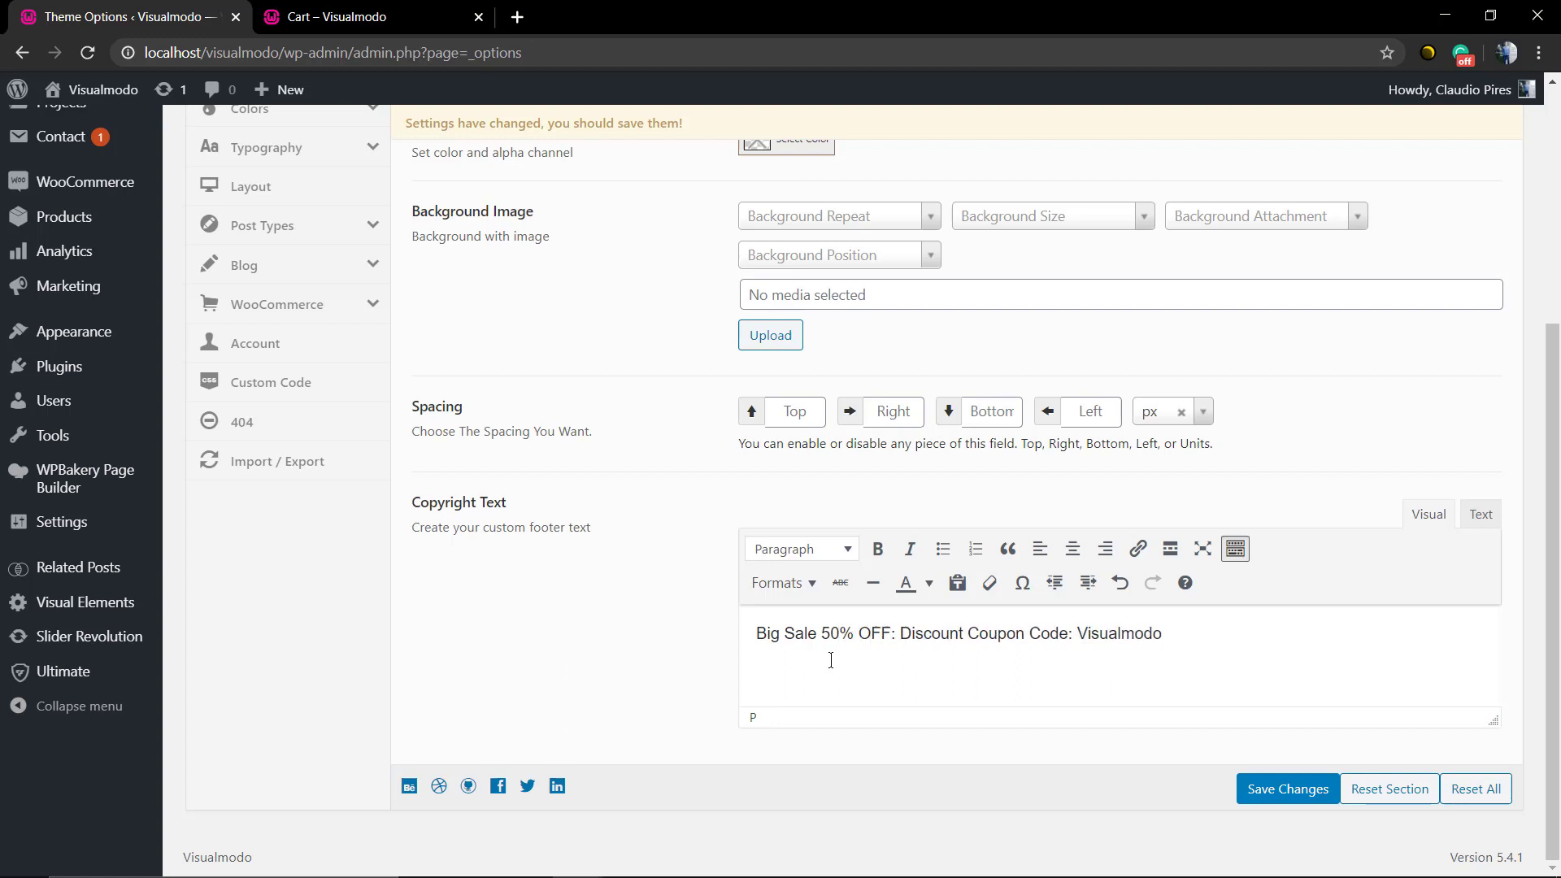
click(1244, 787)
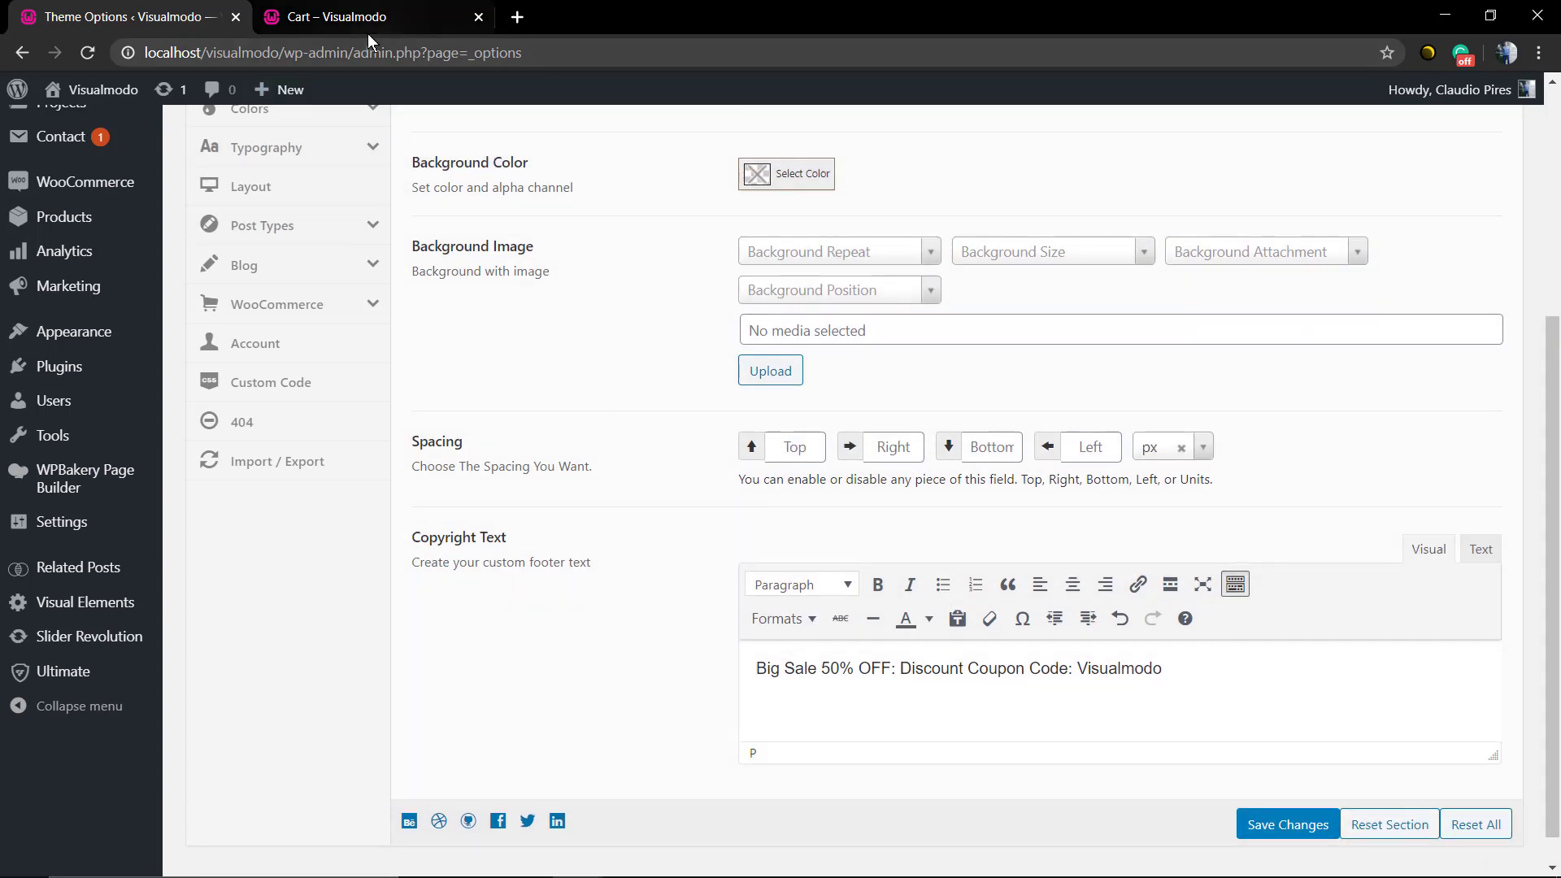
Step: Reload the storefront cart page and check the new 'Big Sale 50% OFF' banner text
click(367, 25)
key(F5)
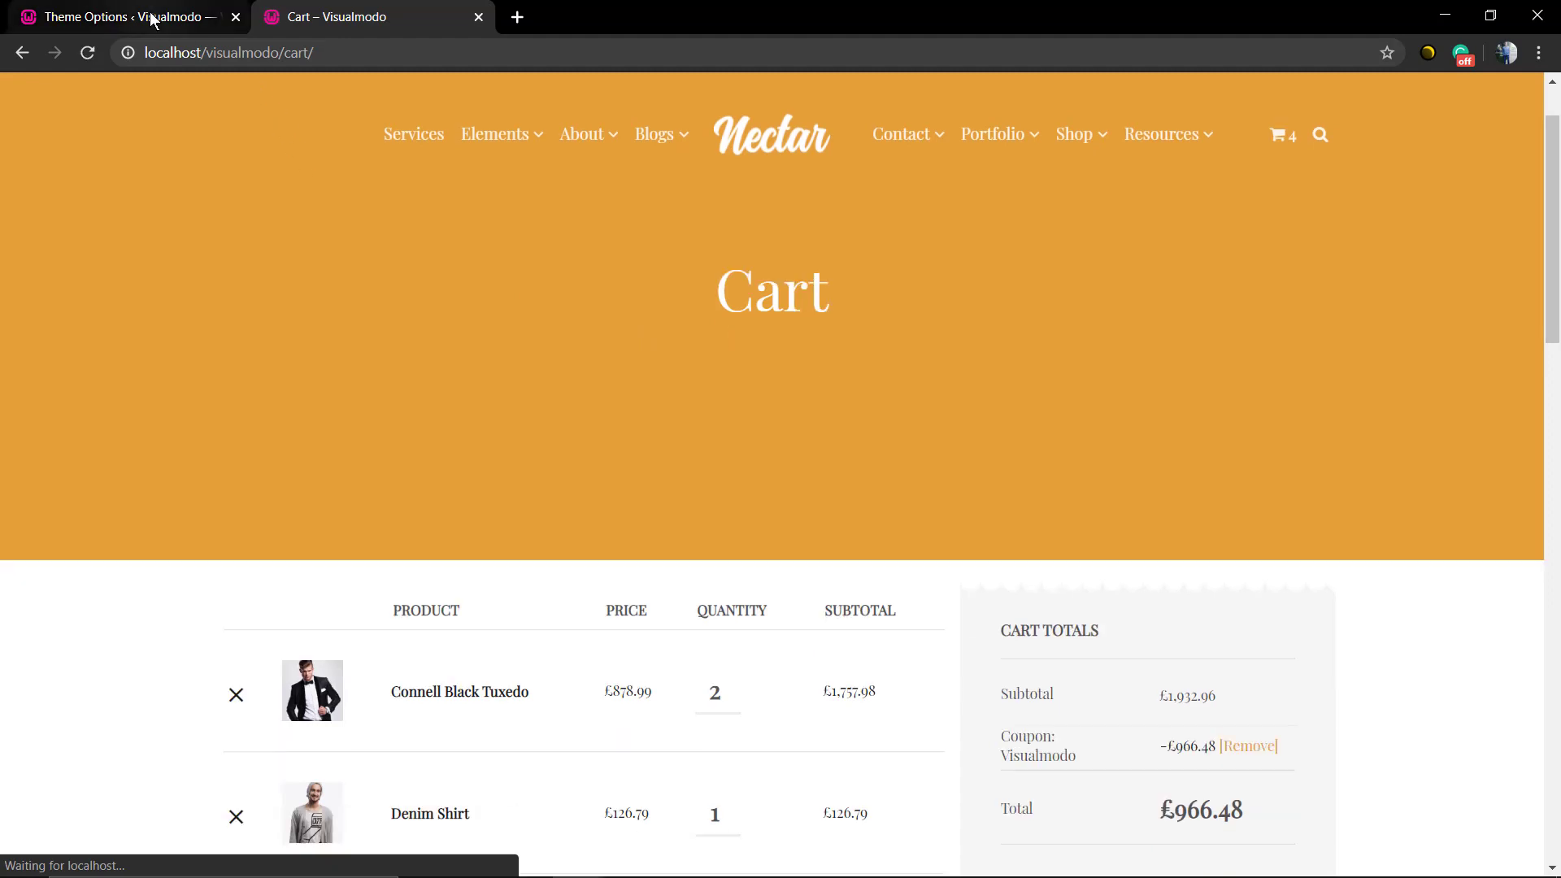
mouse_move(557, 227)
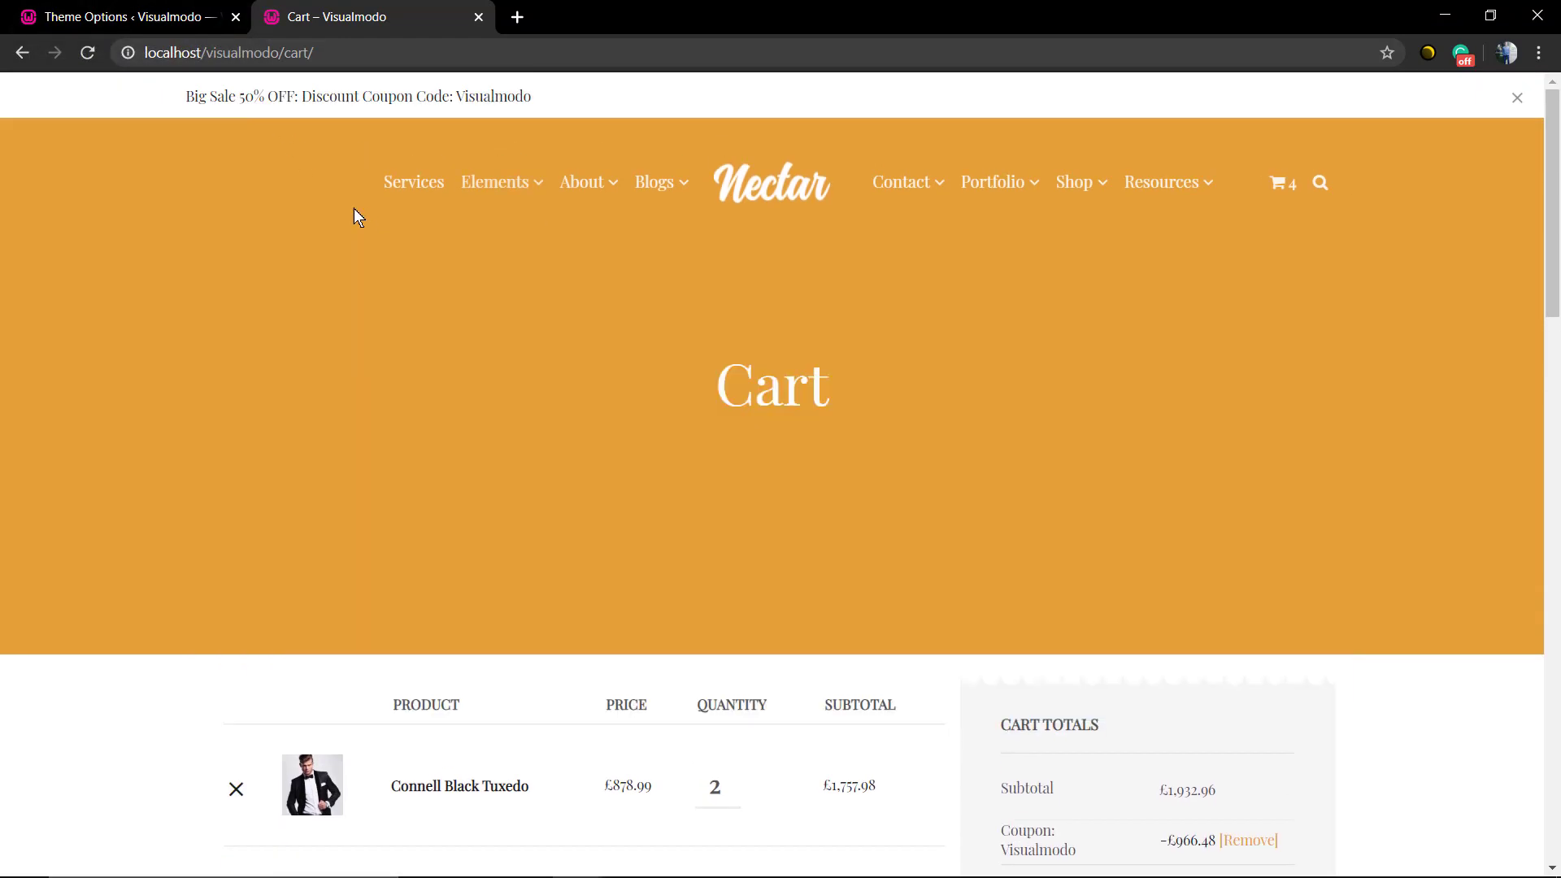
drag(158, 109, 568, 94)
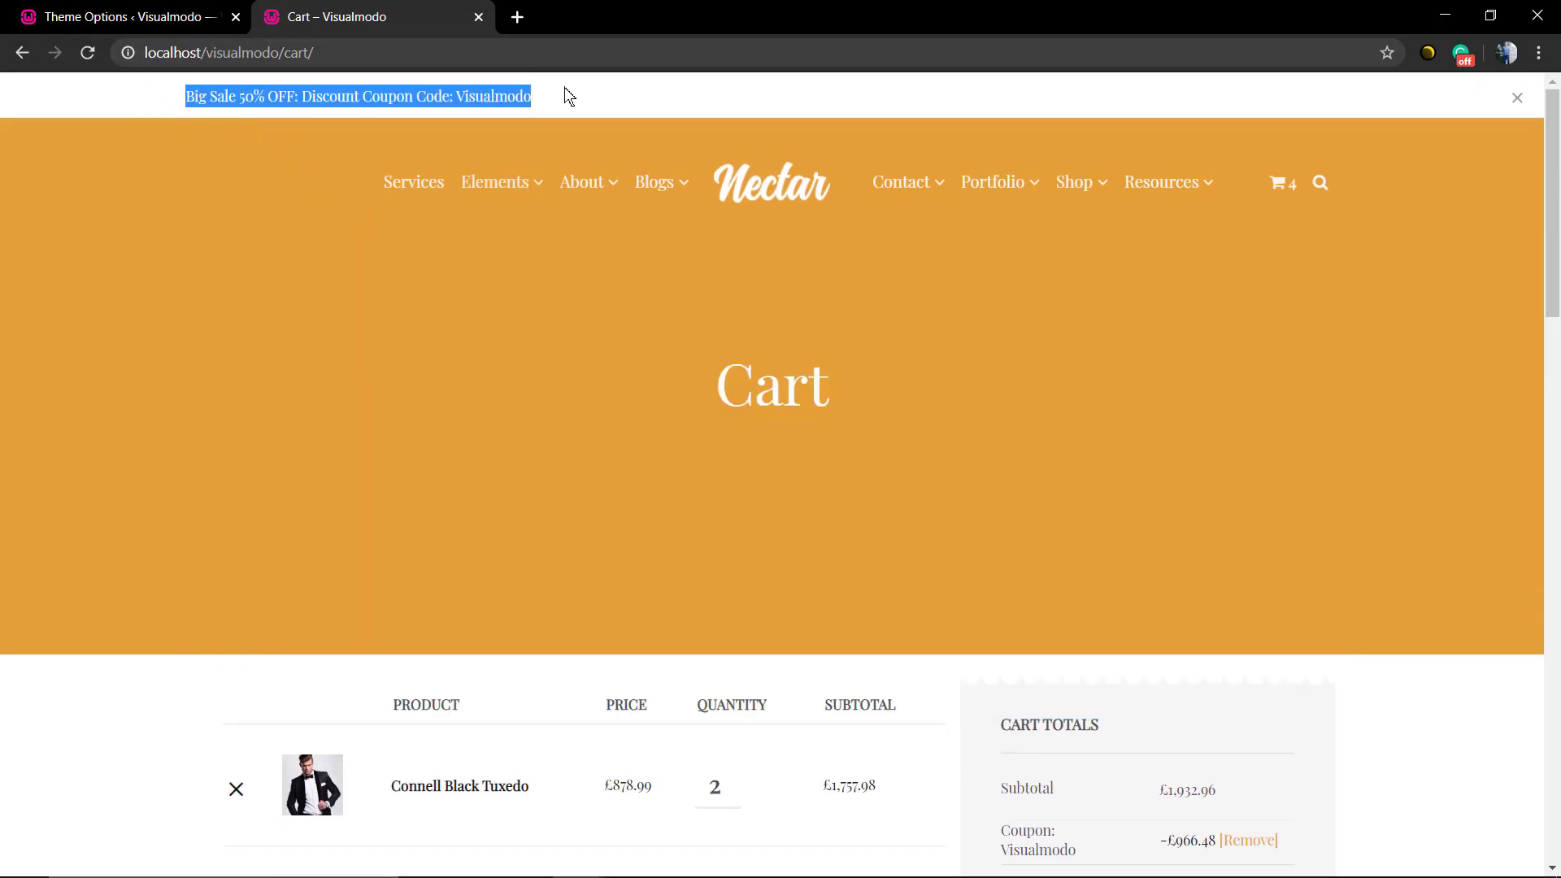
click(587, 95)
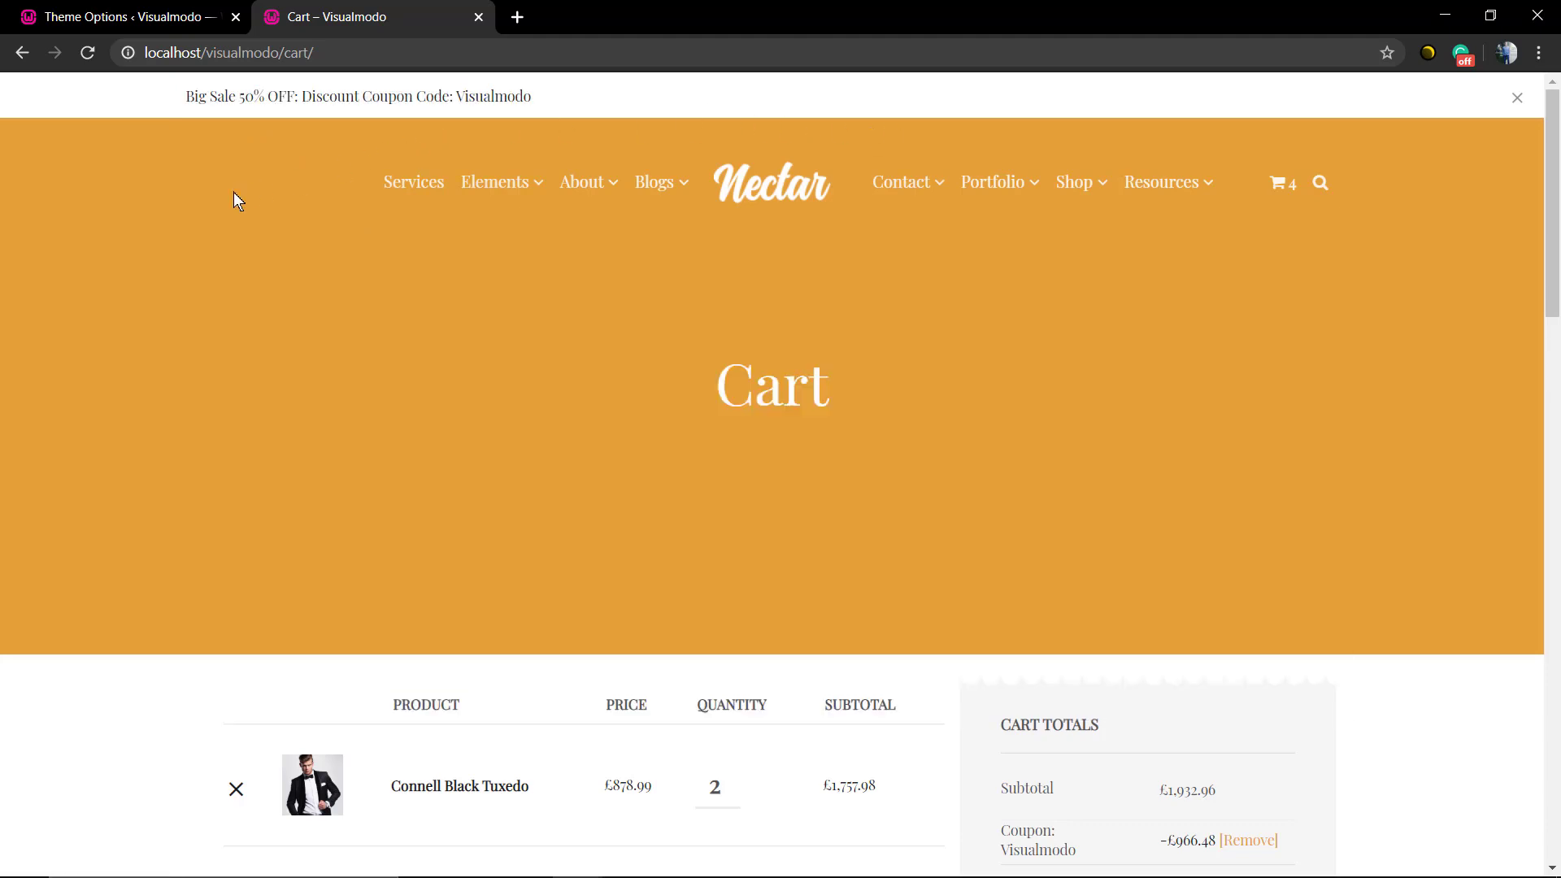
scroll(657, 276, down, 3)
scroll(548, 273, up, 3)
Step: Return to the Nectar Theme Options Alert Message settings
click(151, 21)
scroll(514, 596, up, 2)
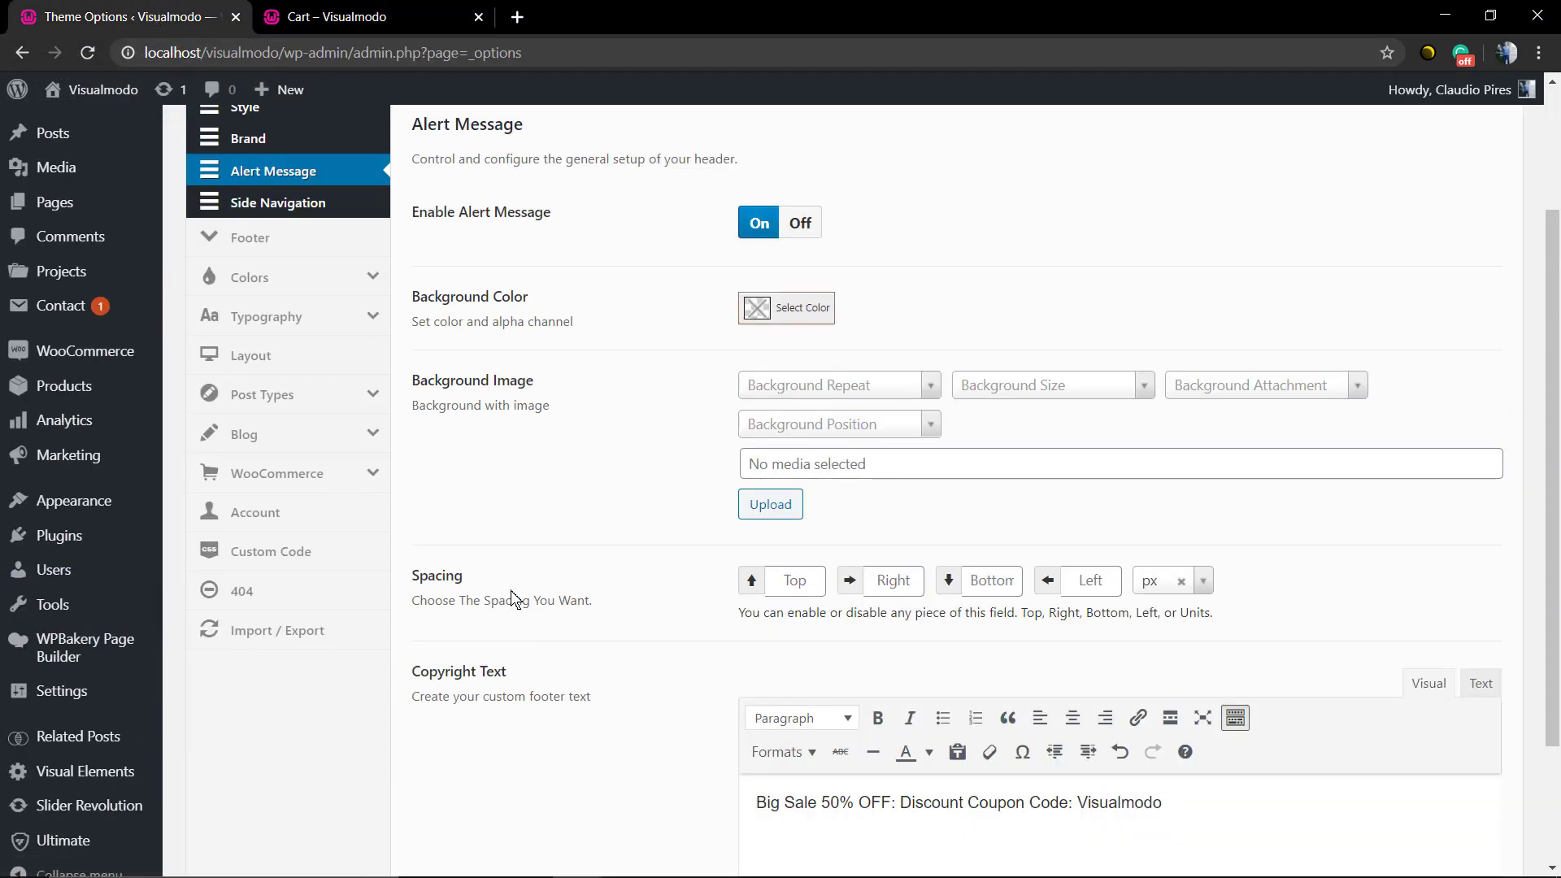
scroll(512, 600, up, 2)
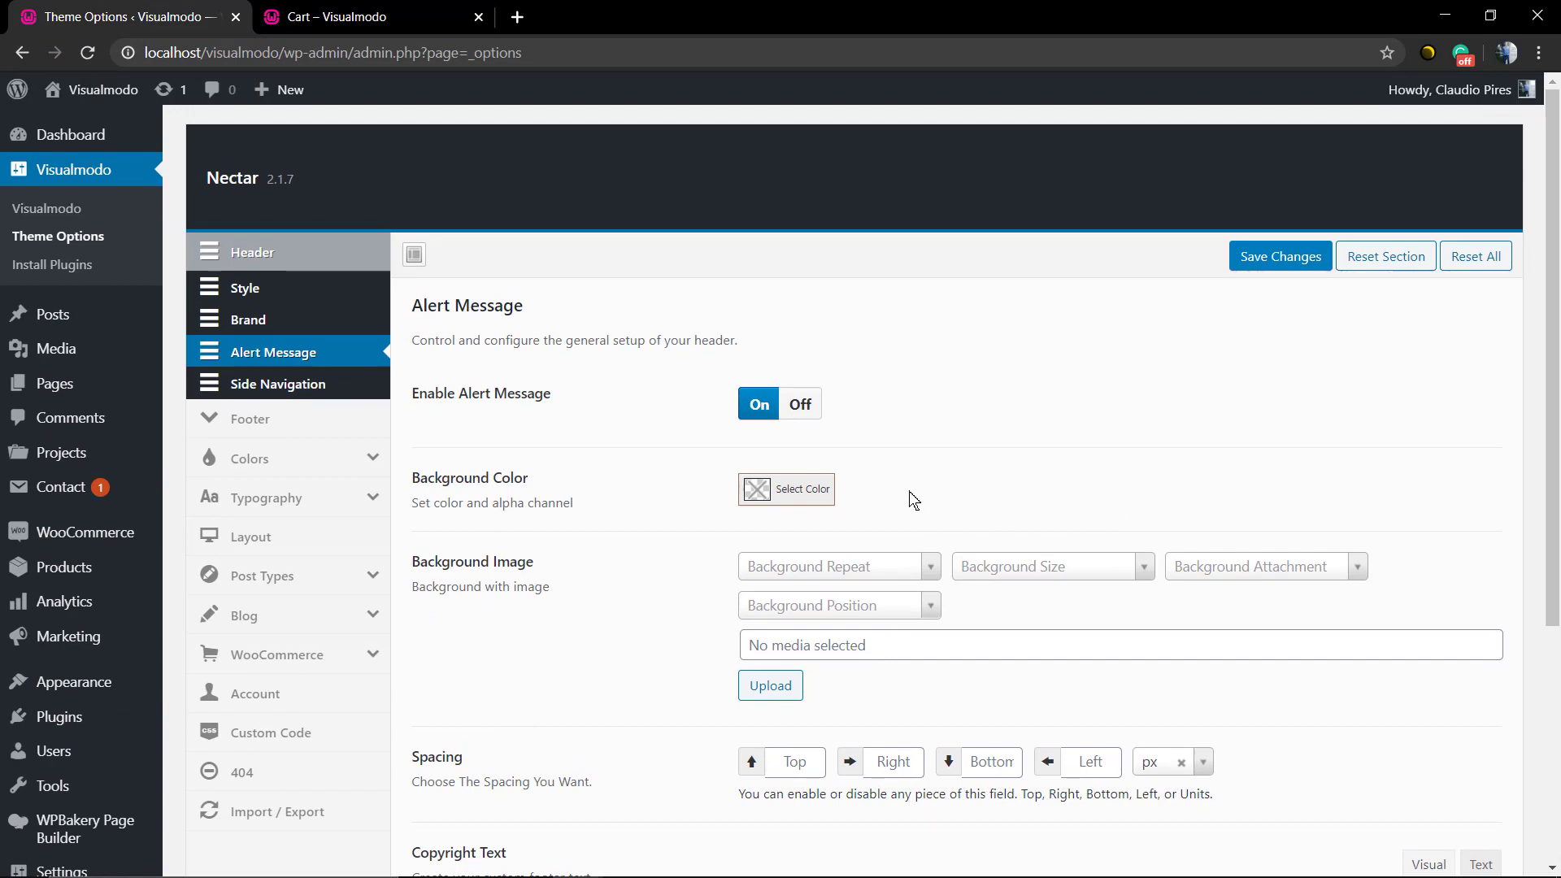
Step: Go back to the WordPress admin and open WooCommerce > Coupons to view the visualmodo coupon
click(416, 17)
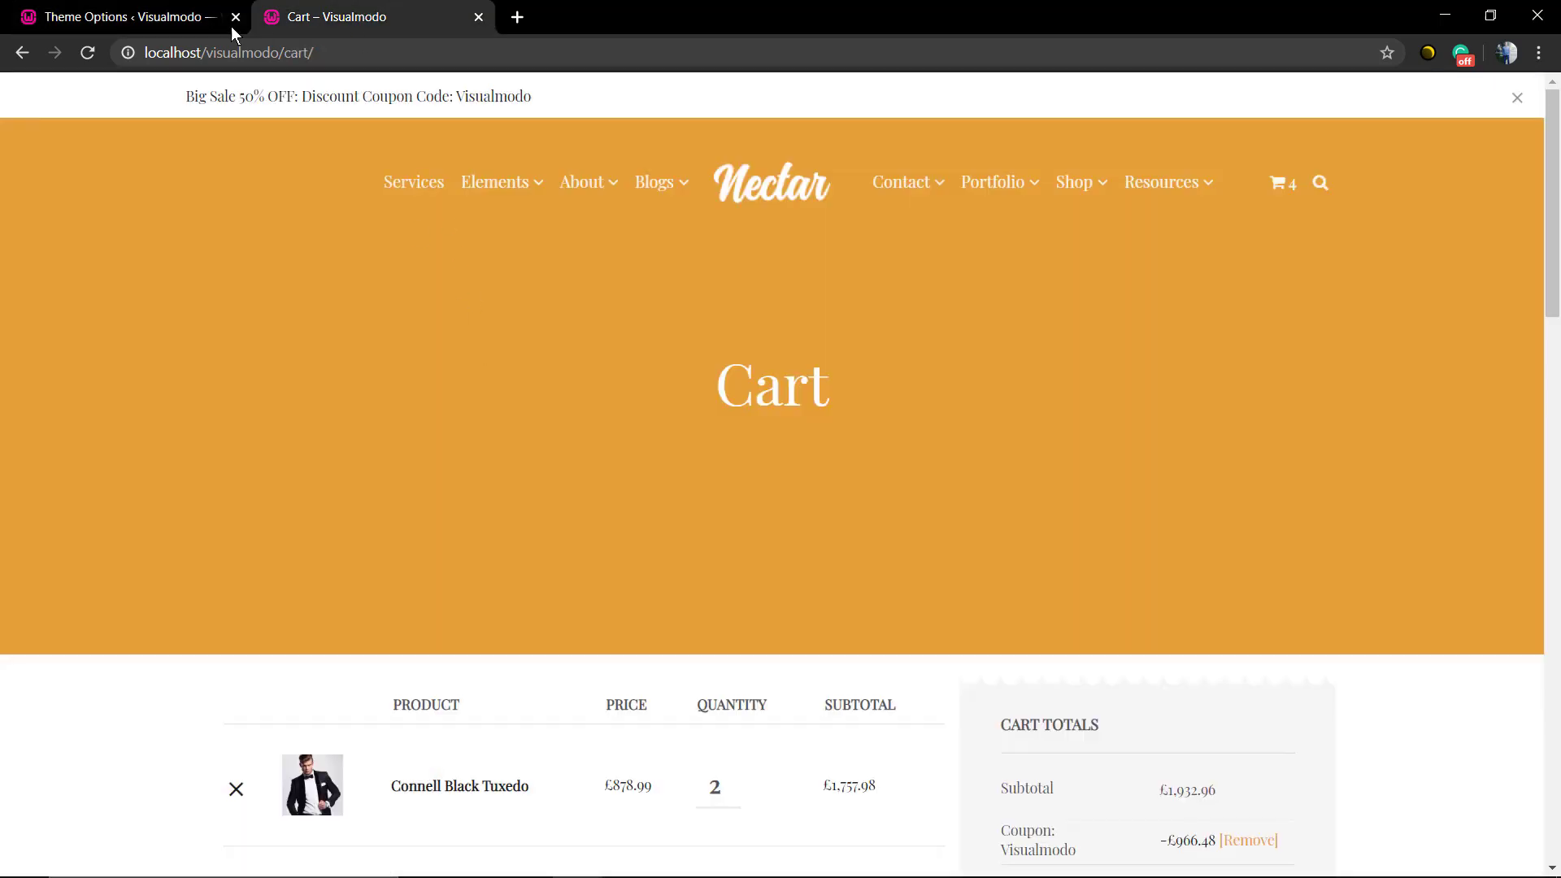
click(149, 24)
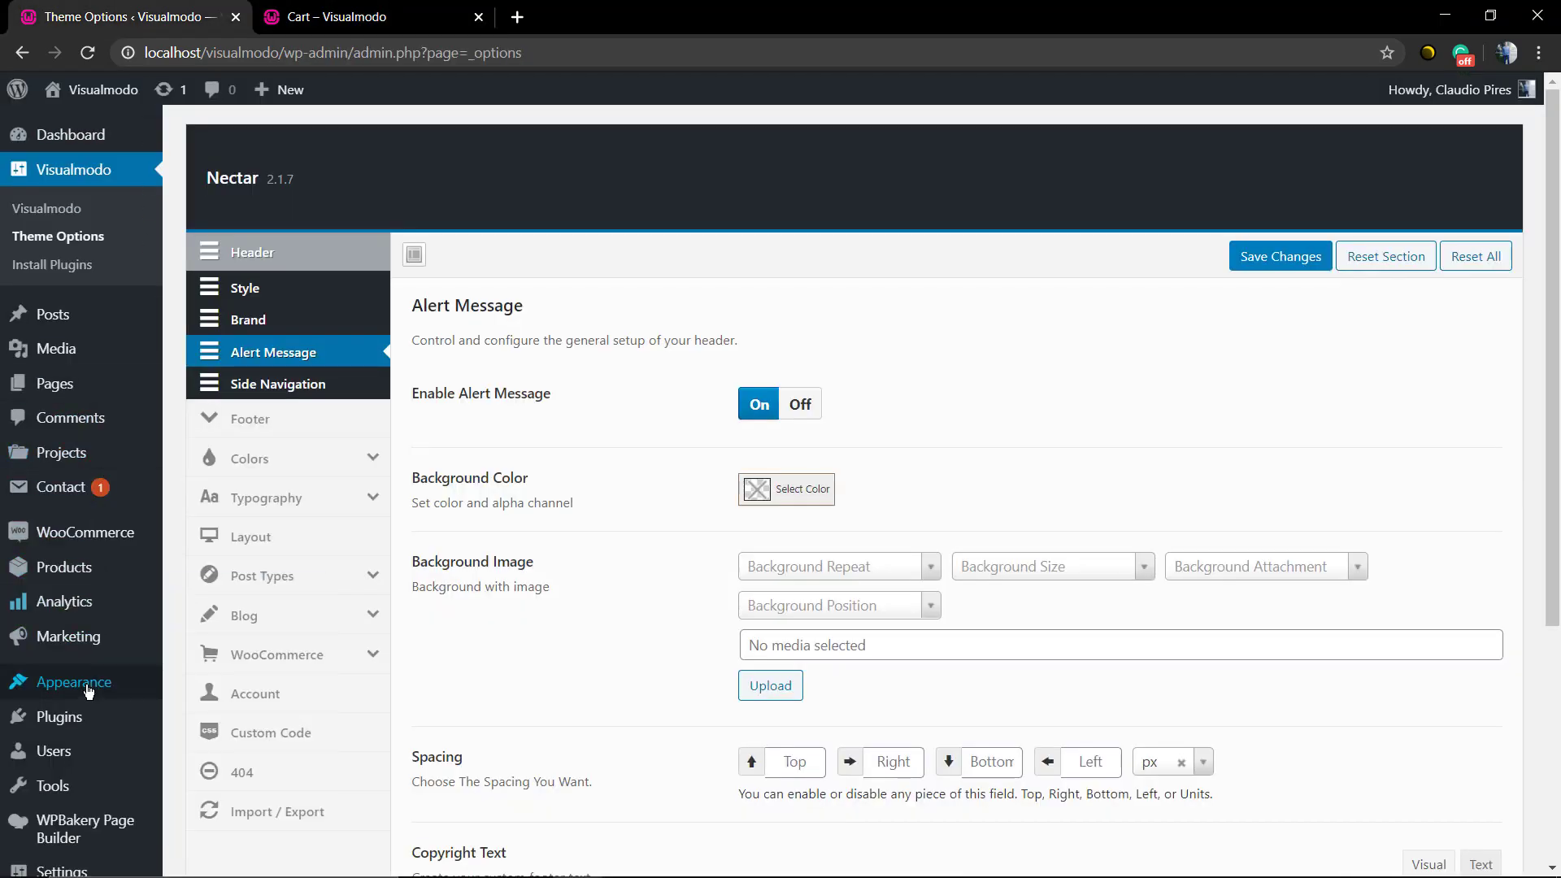
mouse_move(73, 535)
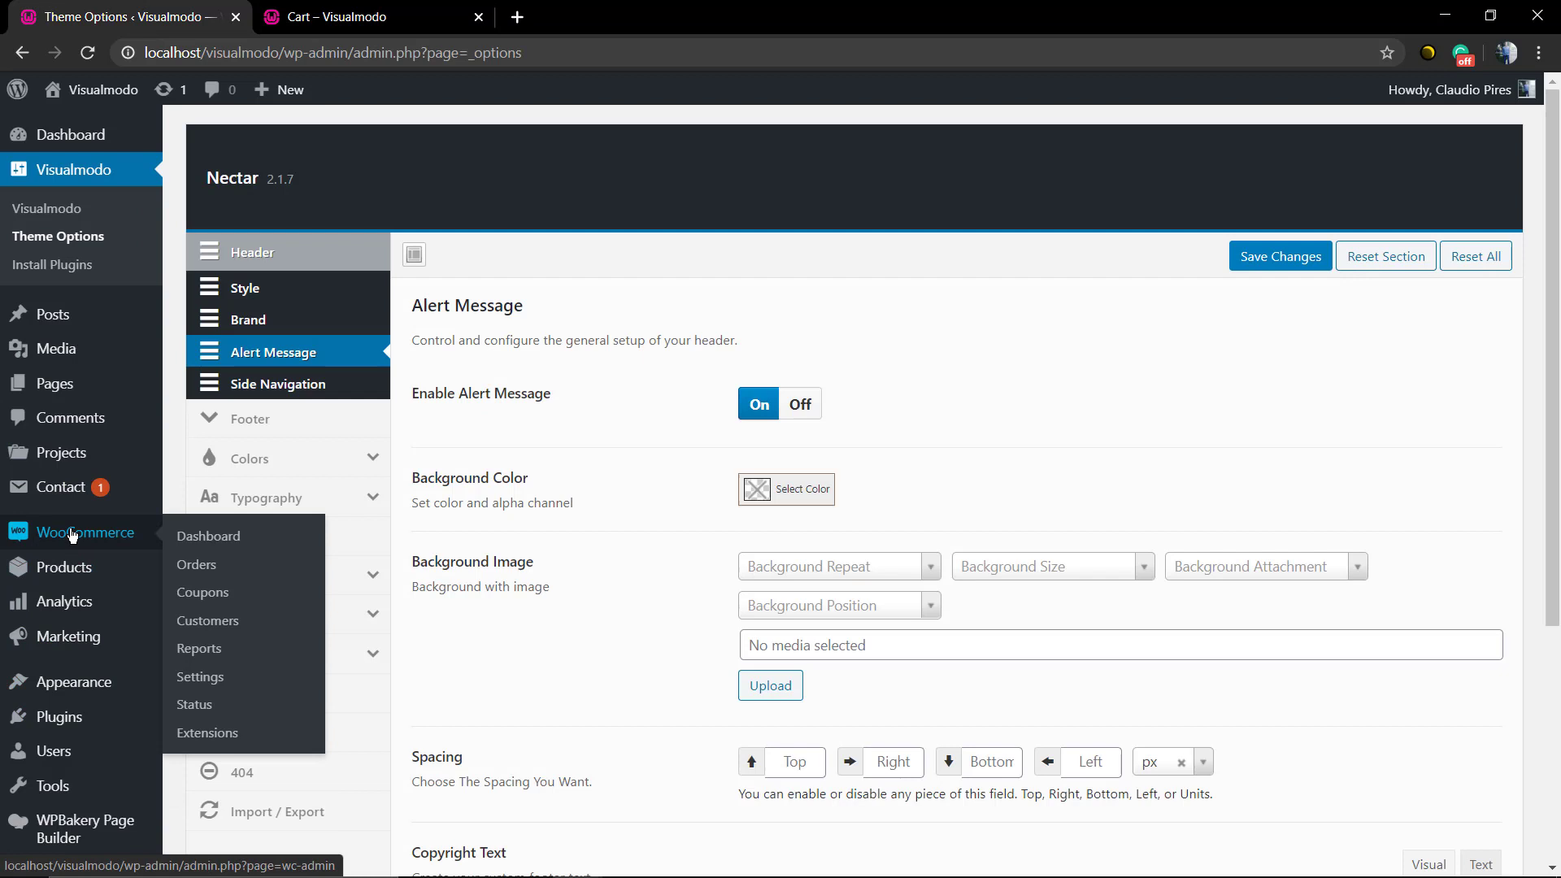
click(201, 595)
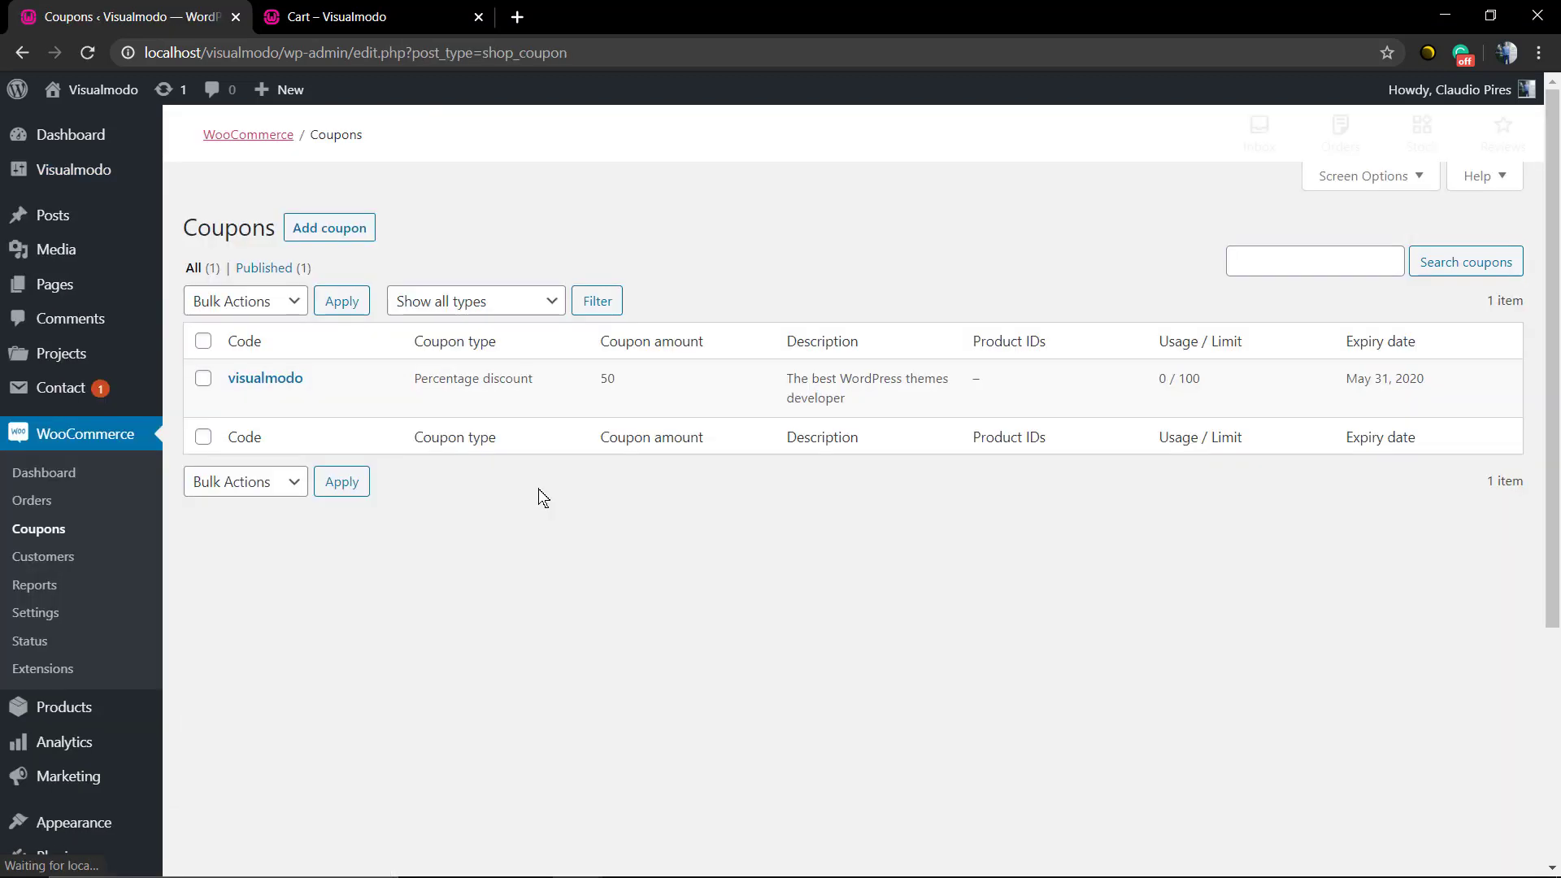